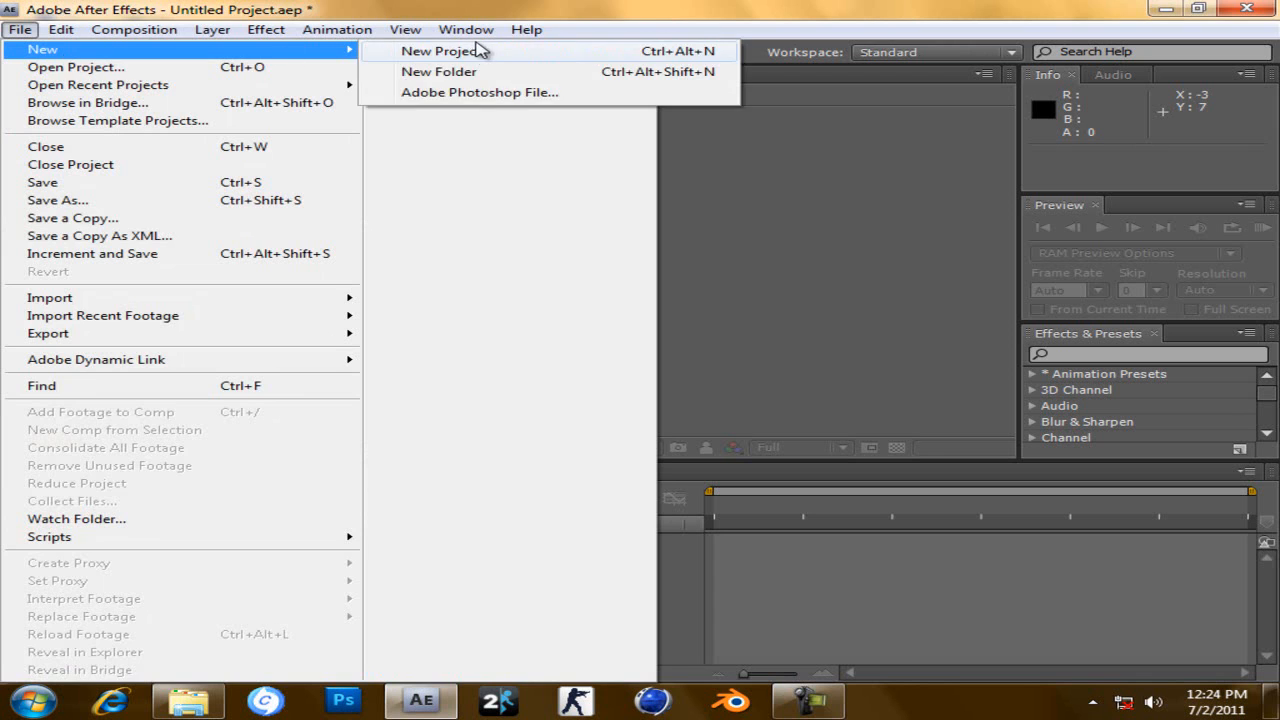
# - Start a new empty project
pyautogui.click(678, 380)
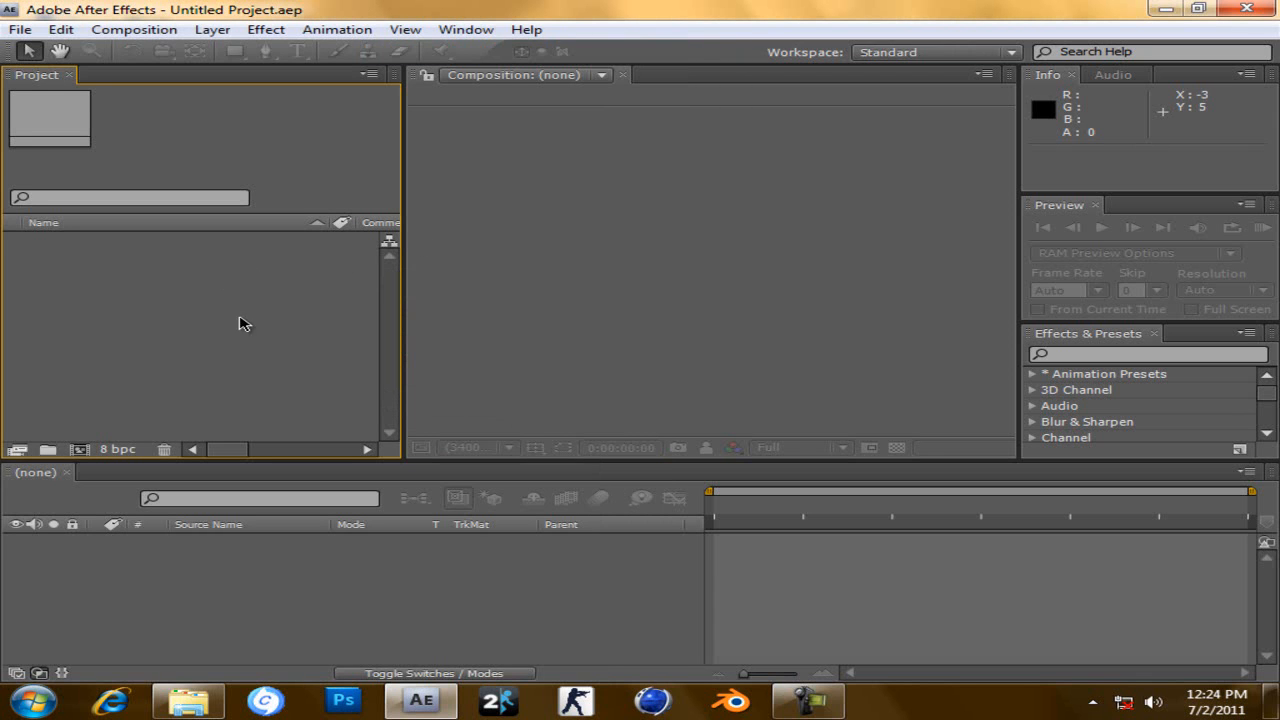
# - Import the Planet_texture___Cloud_by_Qzma JPEG from the tut folder as footage
pyautogui.click(20, 30)
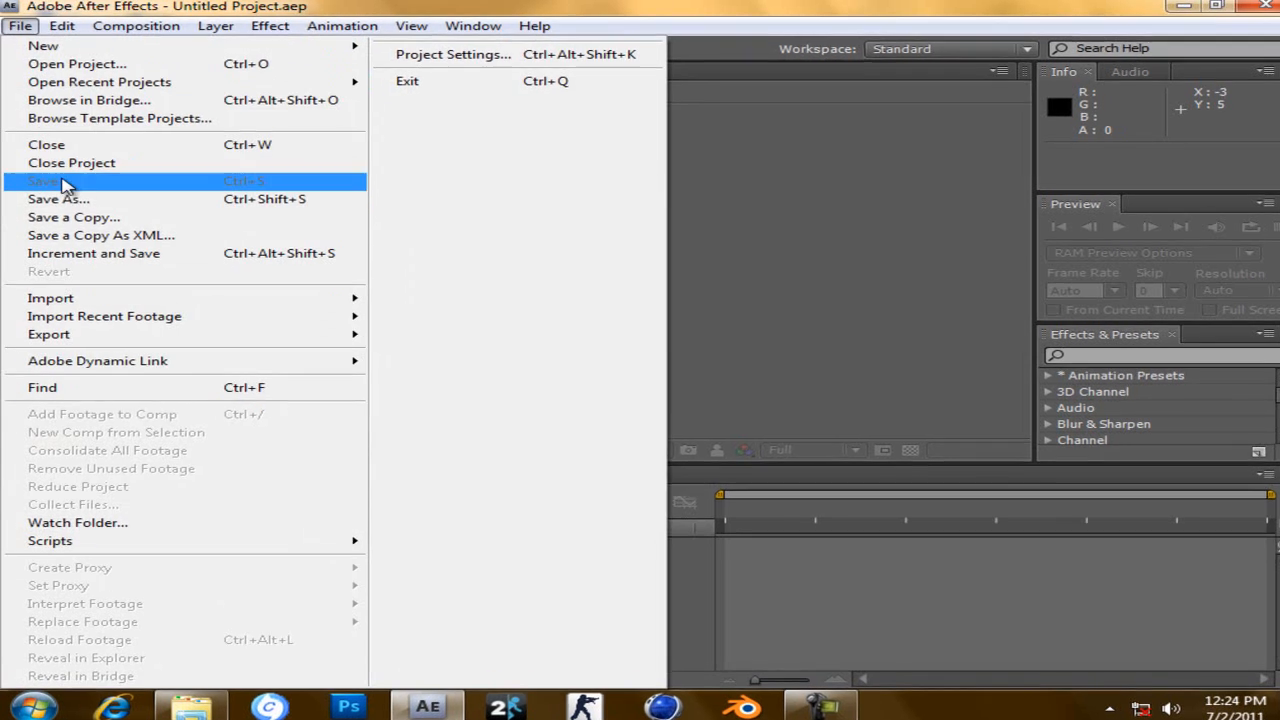
pyautogui.moveTo(84, 298)
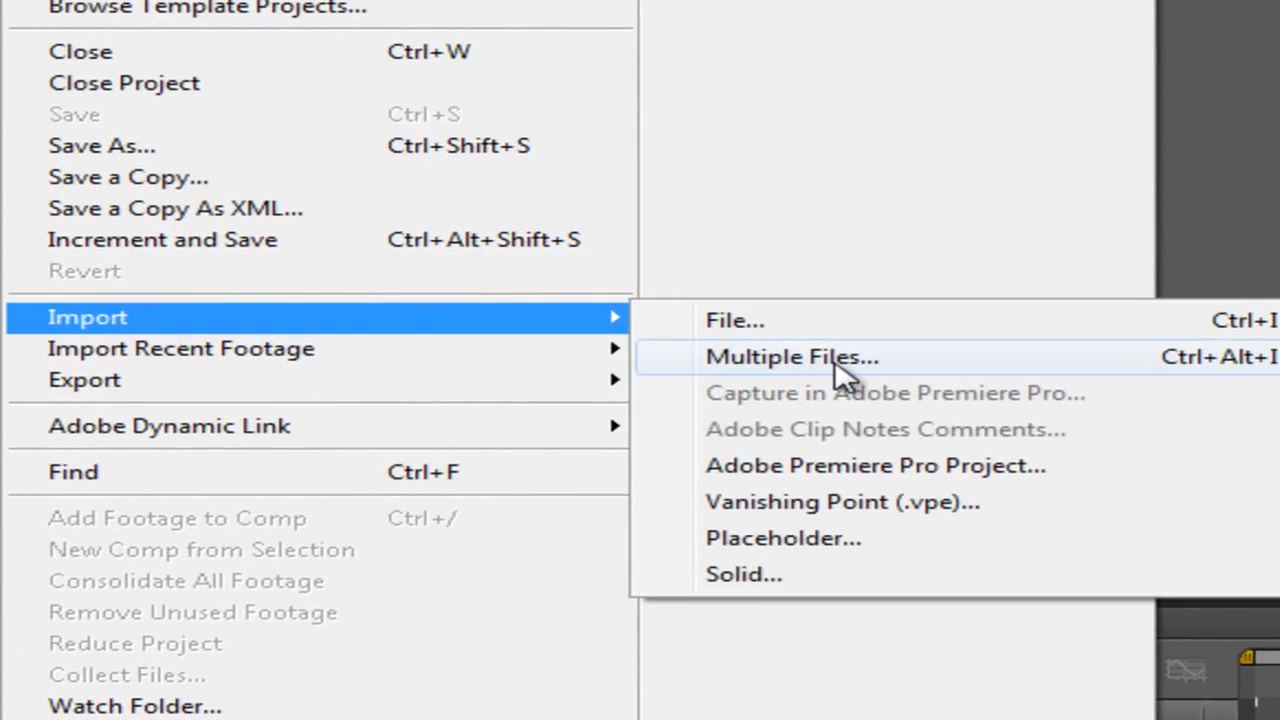
pyautogui.click(855, 322)
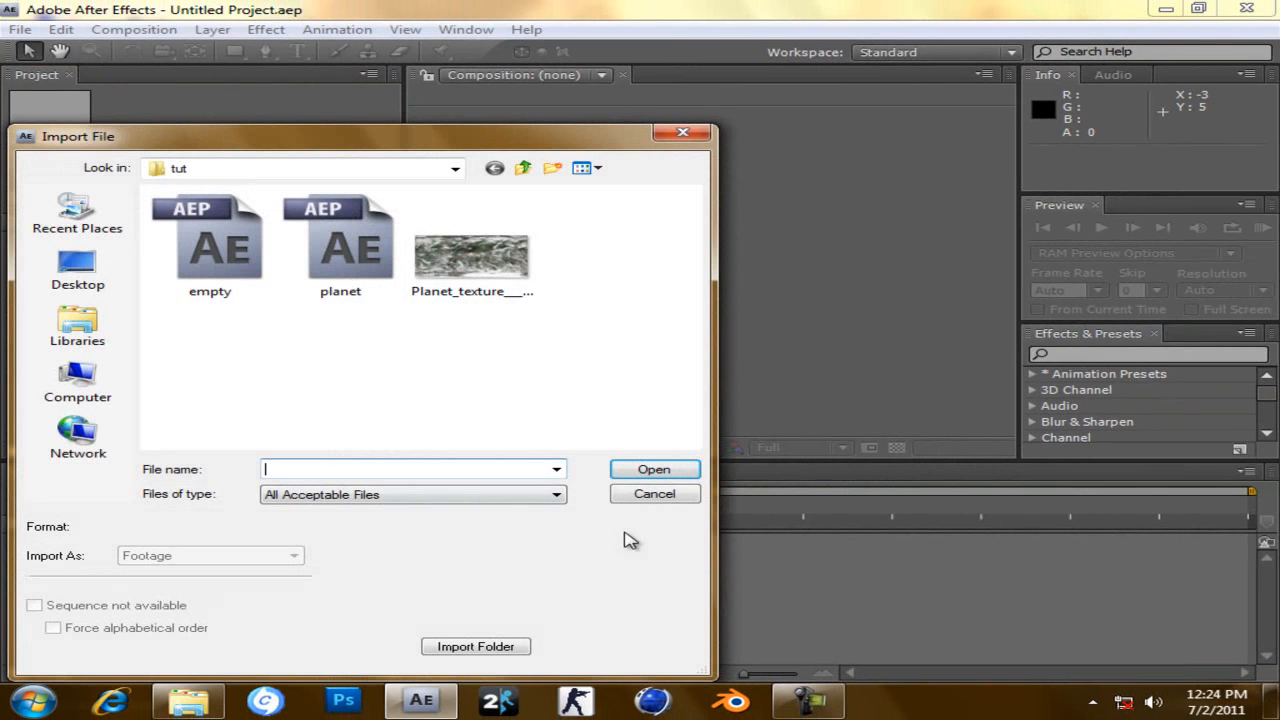
pyautogui.click(528, 282)
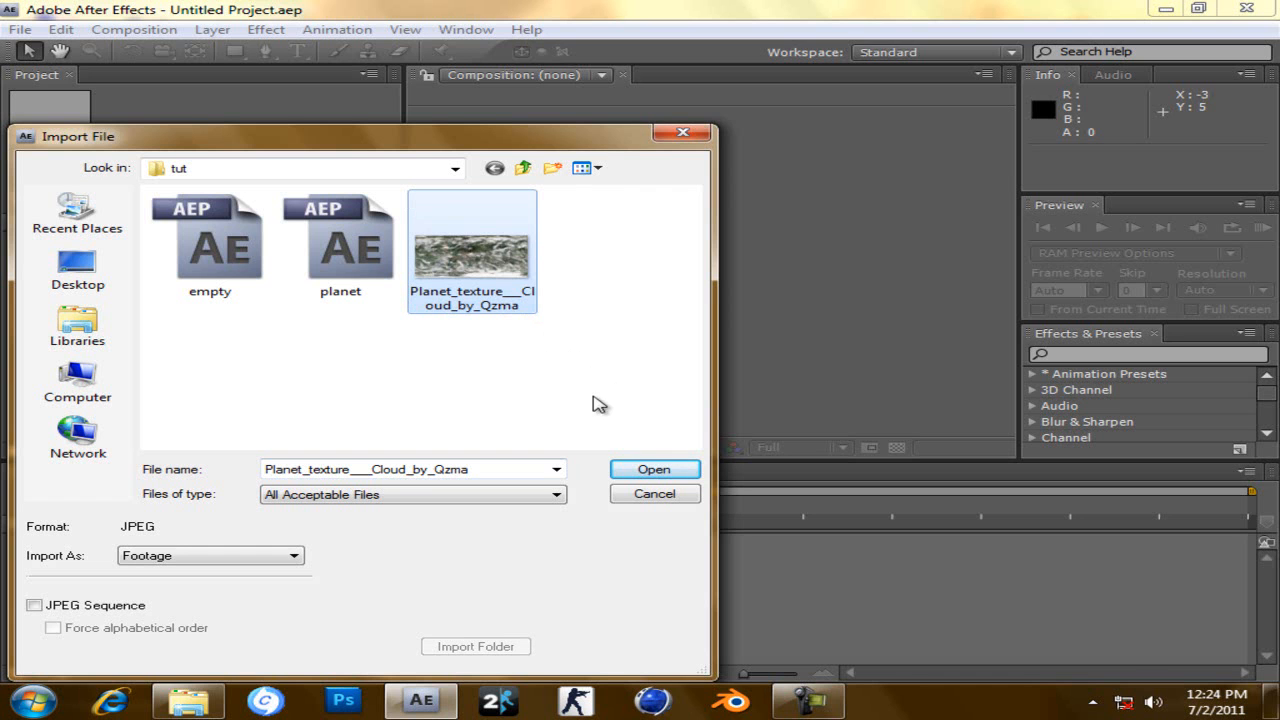
pyautogui.click(652, 467)
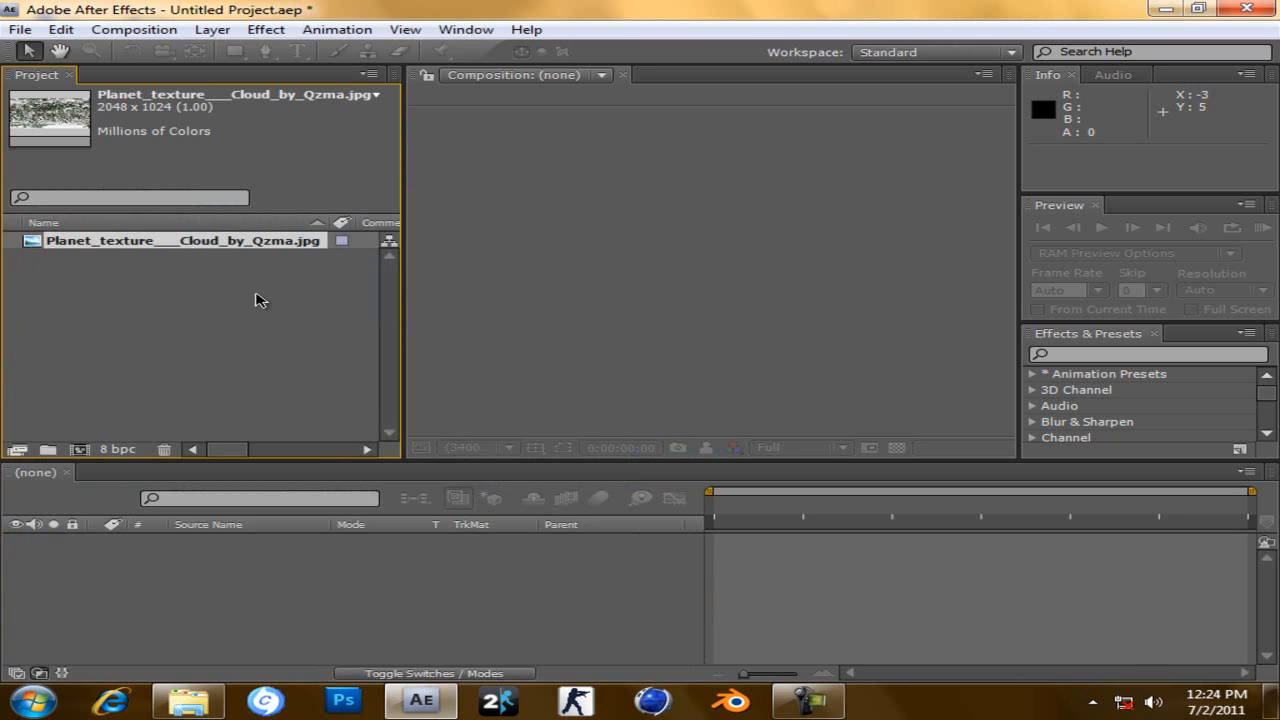
# - Delete the imported planet texture from the project
pyautogui.click(141, 260)
pyautogui.click(137, 245)
pyautogui.press('Delete')
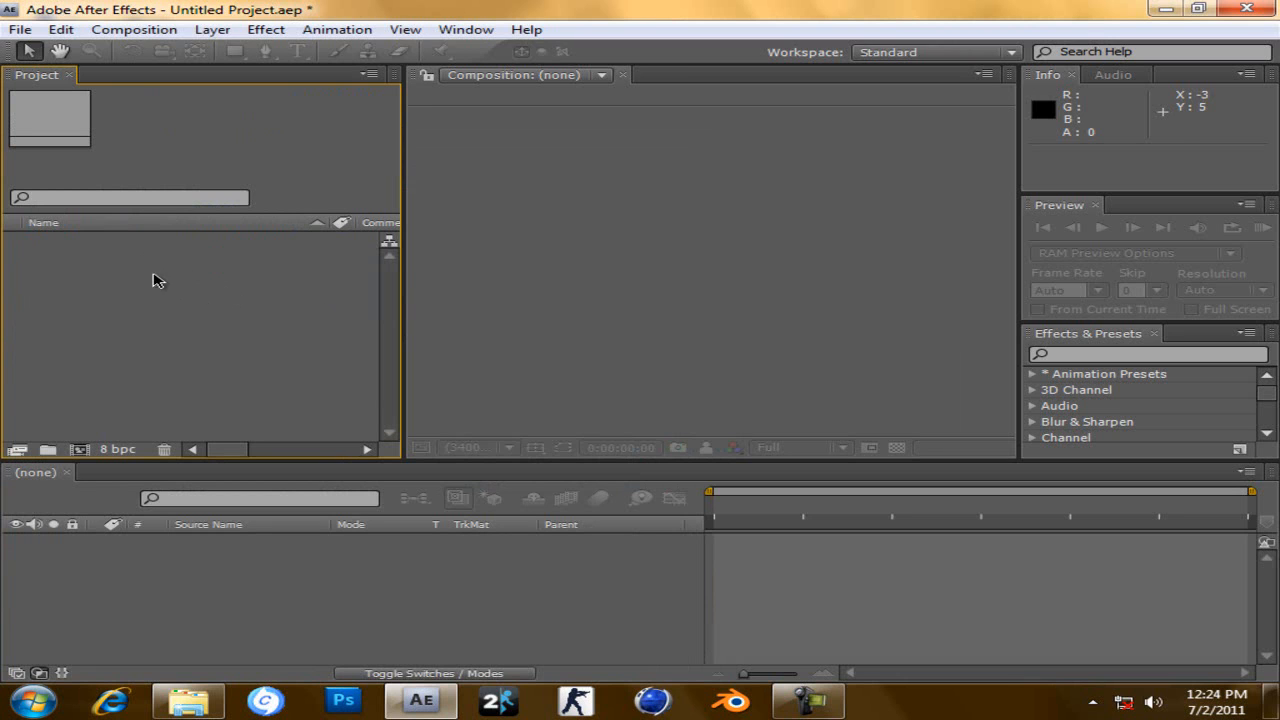
# - Import the Planet_texture___Cloud_by_Qzma image a second time as footage and delete it from the project again
pyautogui.rightClick(116, 264)
pyautogui.moveTo(200, 337)
pyautogui.click(514, 340)
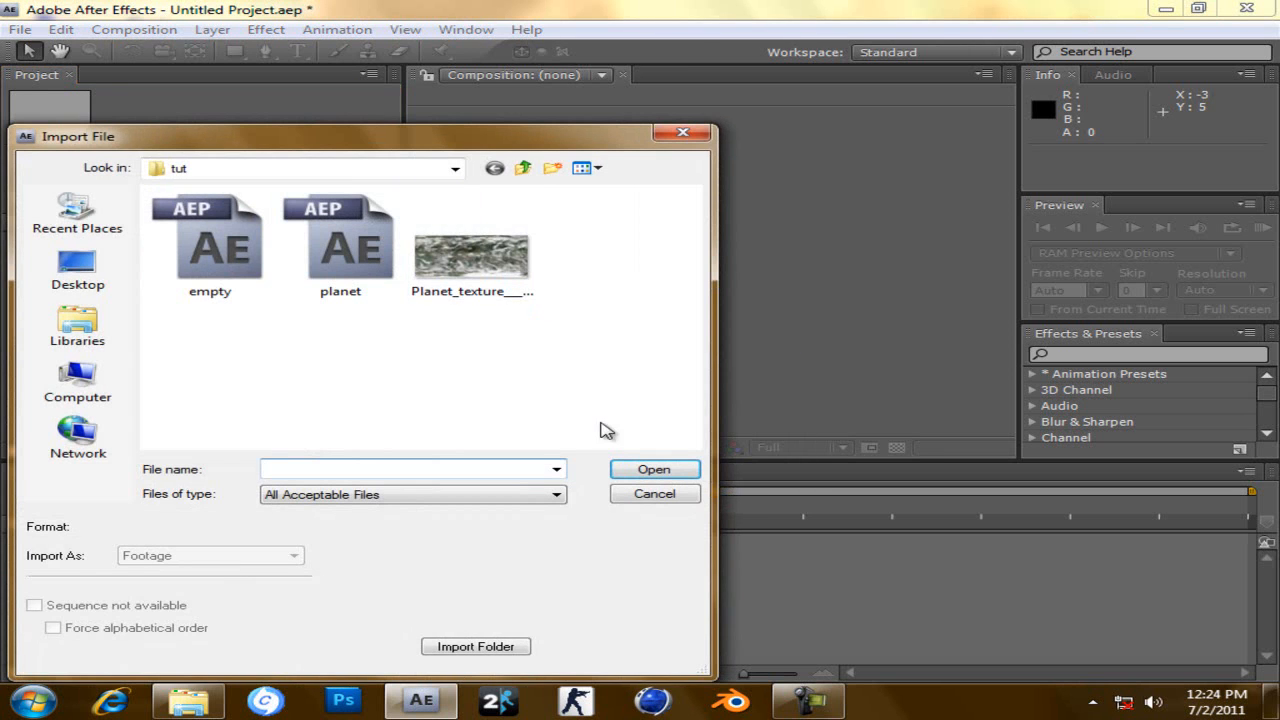
pyautogui.click(490, 266)
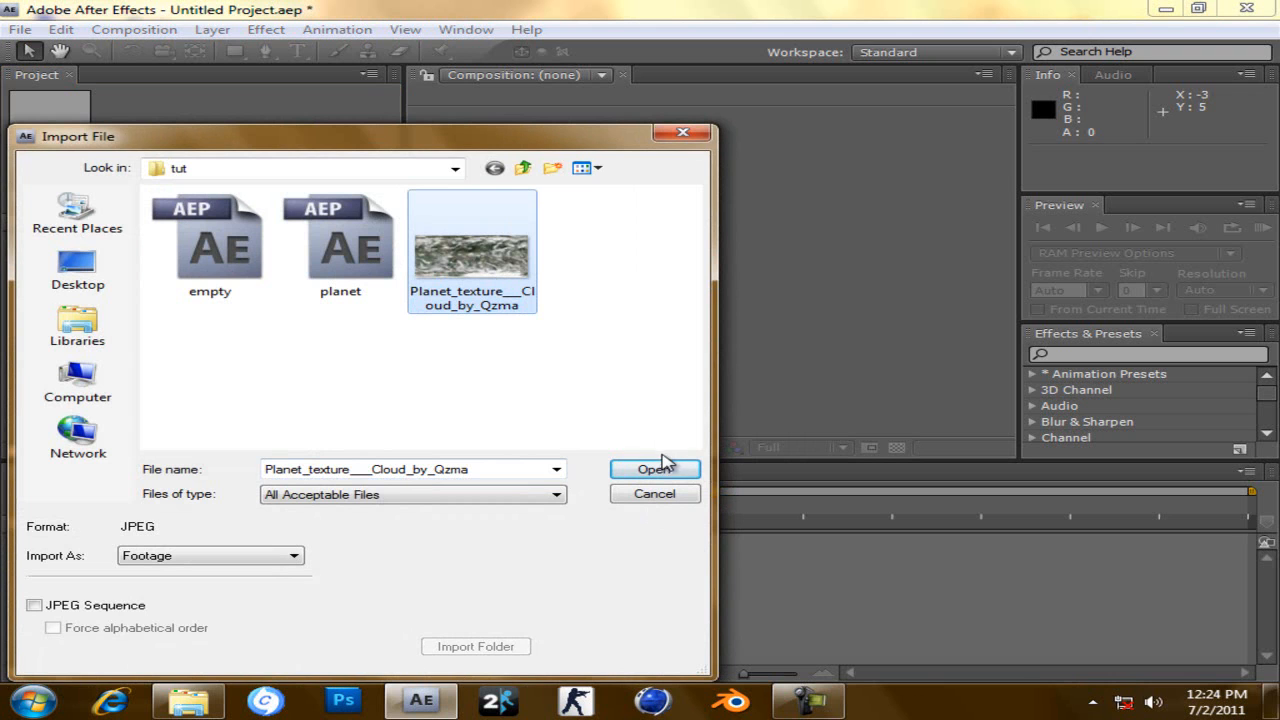
pyautogui.click(665, 468)
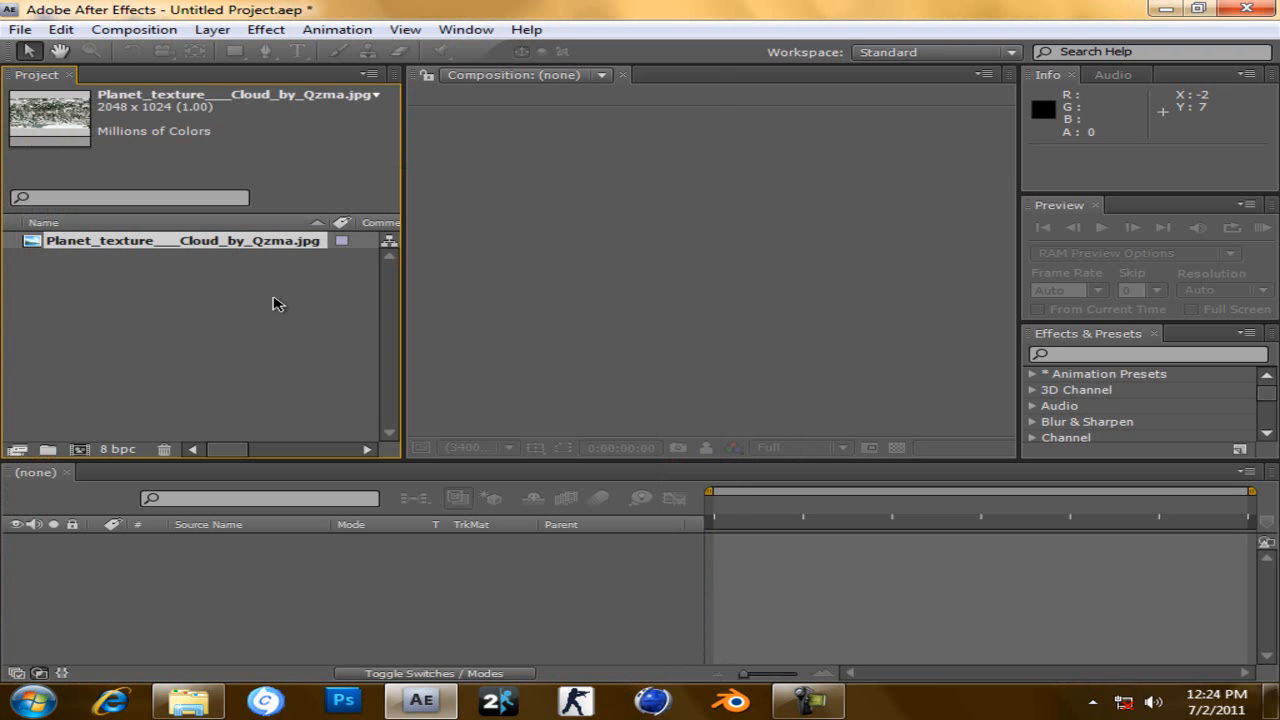
pyautogui.press('Delete')
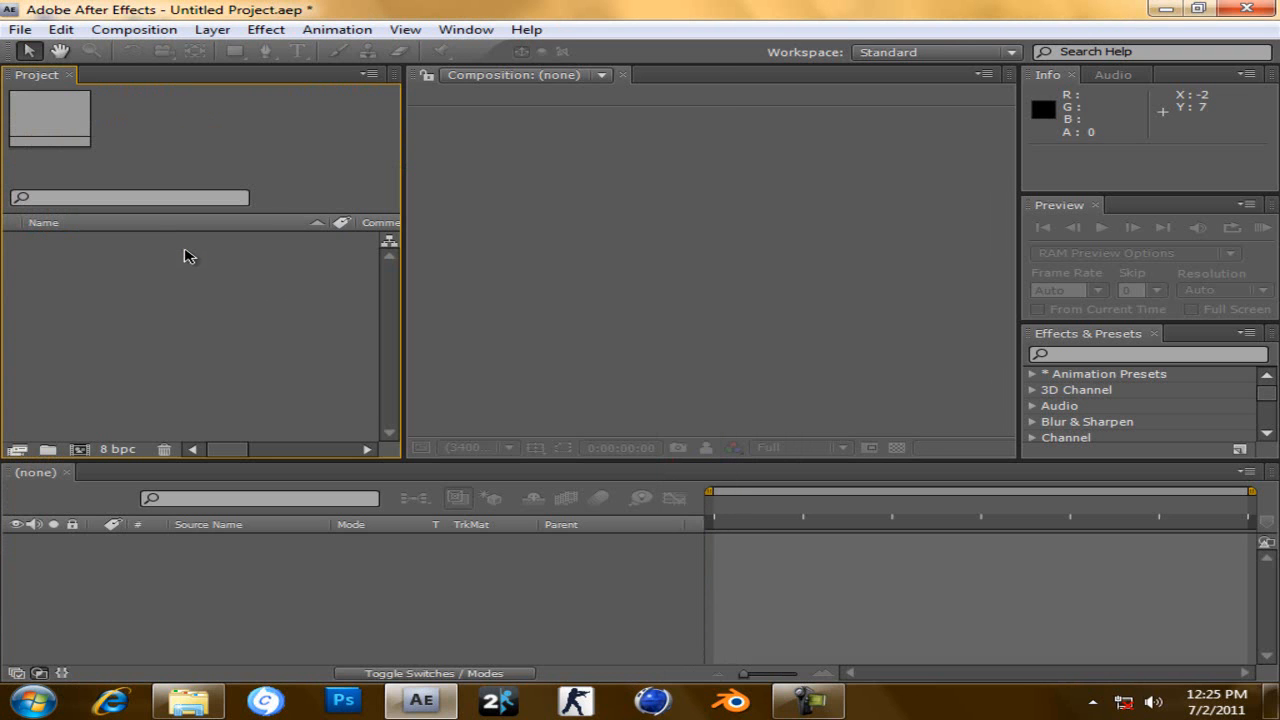
# - Import the Planet_texture___Cloud_by_Qzma image once more into the empty project
pyautogui.doubleClick(107, 308)
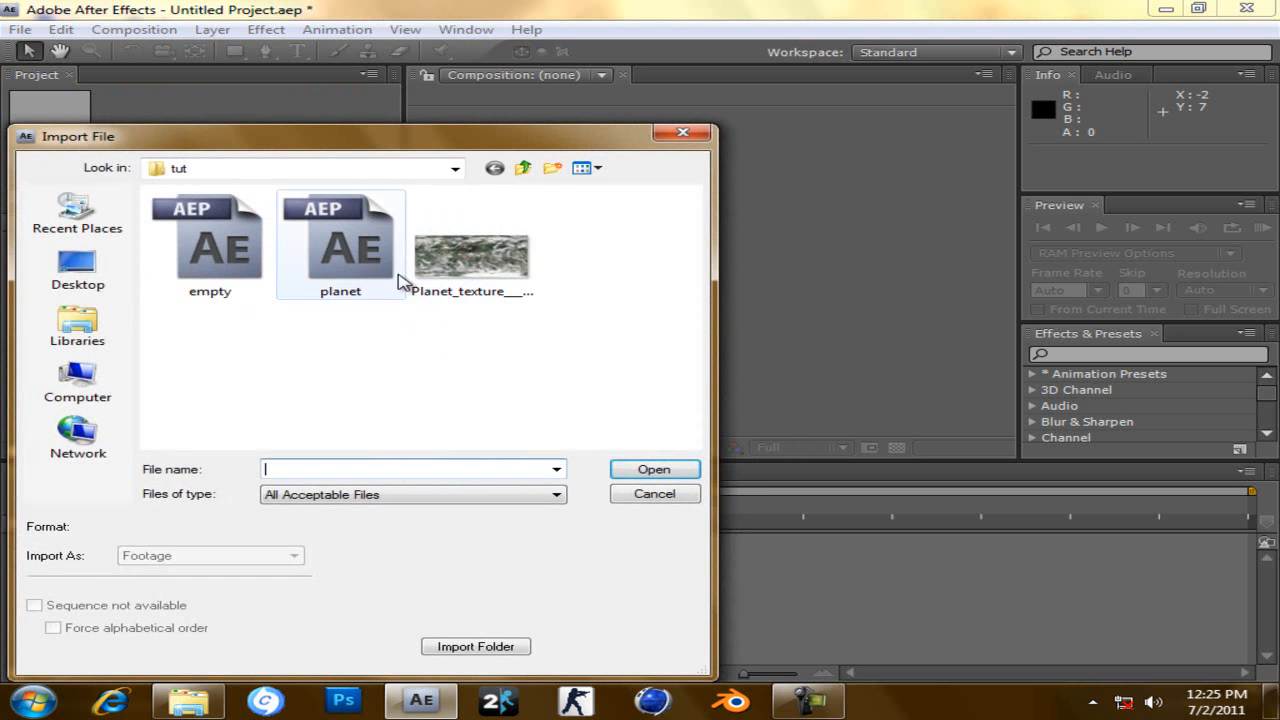
pyautogui.click(471, 258)
pyautogui.click(654, 469)
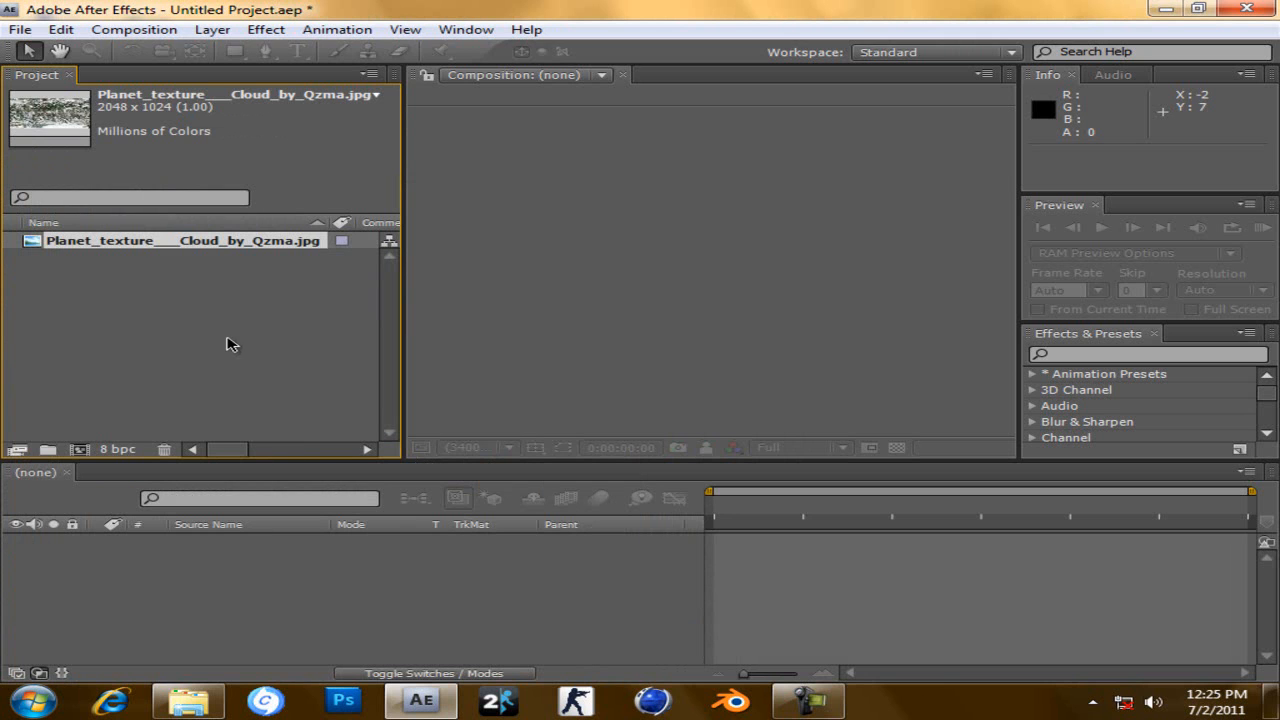
# - Clear the planet texture footage from the project
pyautogui.click(22, 30)
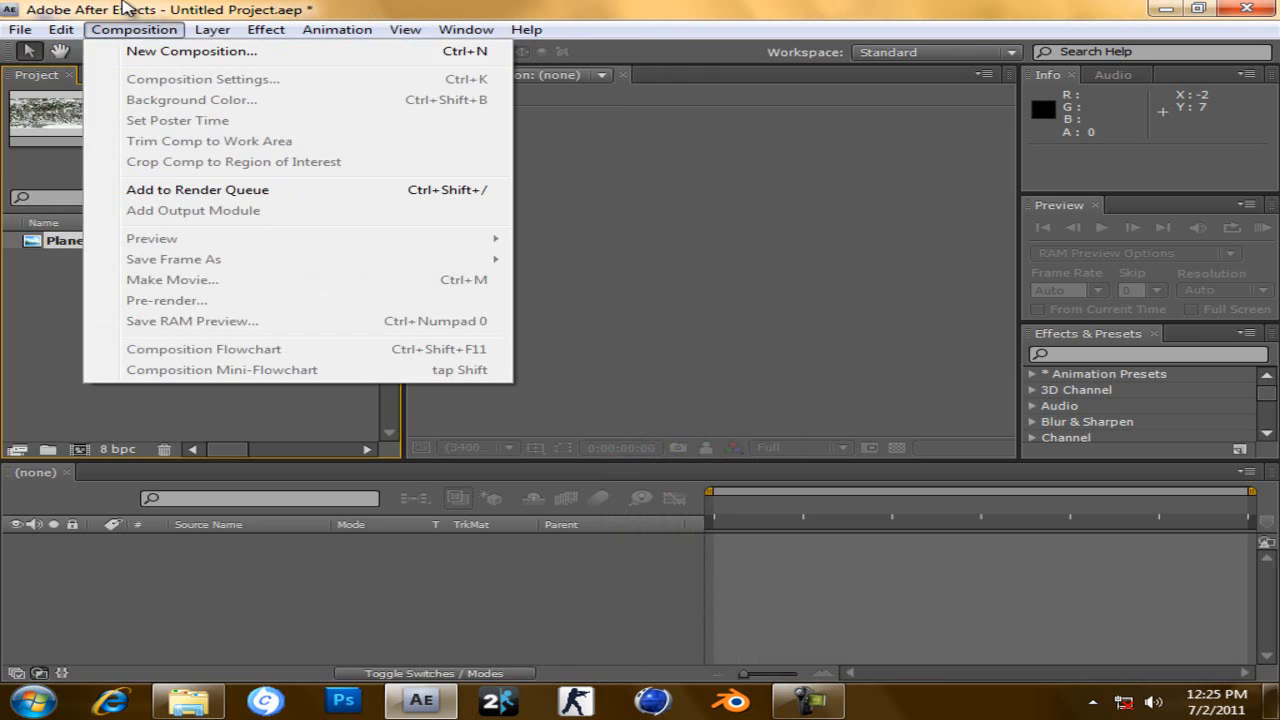
pyautogui.moveTo(60, 33)
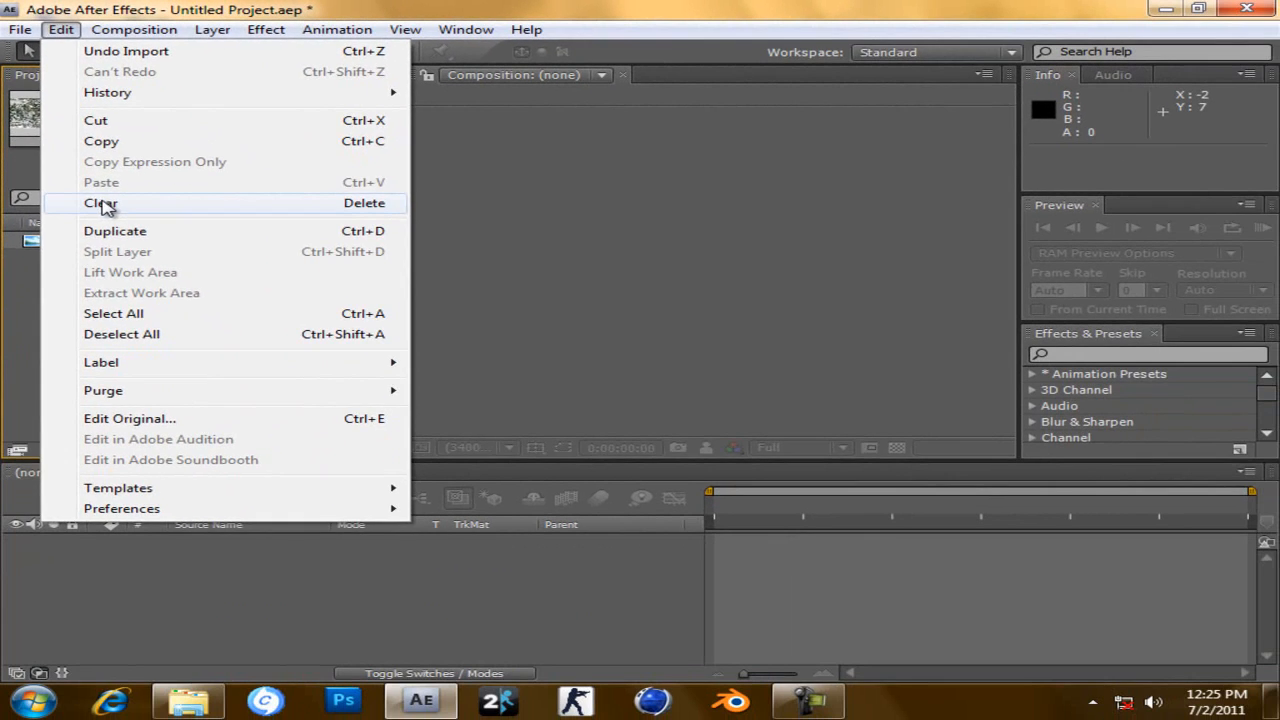
pyautogui.click(115, 232)
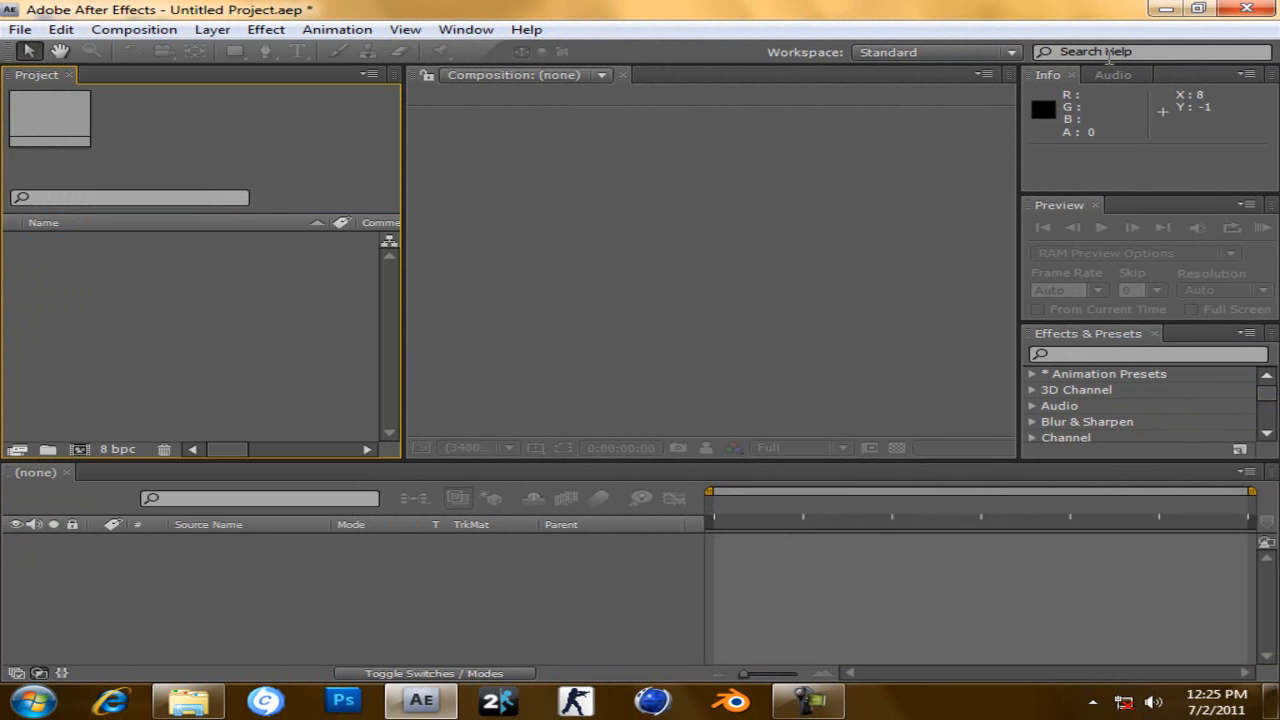
# - Switch to the tut folder in Windows Explorer and bring Planet_texture___Cloud_by_Qzma directly from it into the After Effects project
pyautogui.click(207, 703)
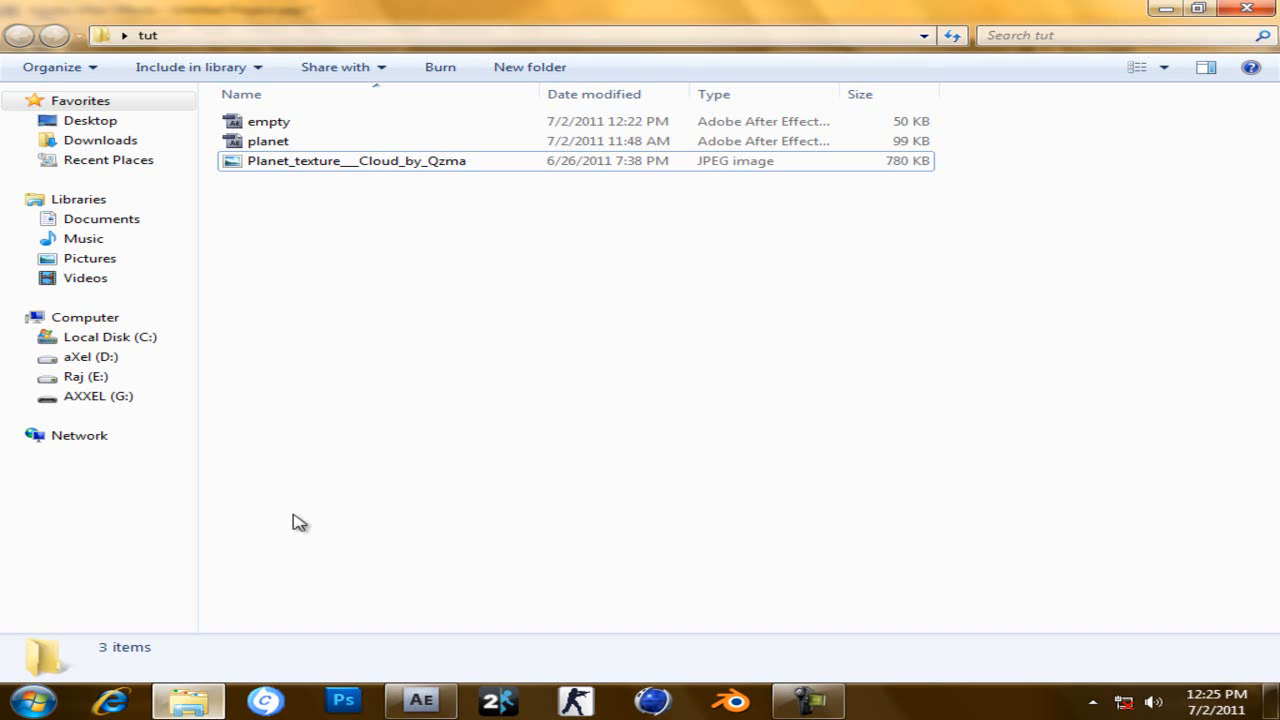
pyautogui.click(1193, 9)
pyautogui.moveTo(665, 50); pyautogui.dragTo(1196, 118)
pyautogui.moveTo(846, 264); pyautogui.dragTo(113, 303)
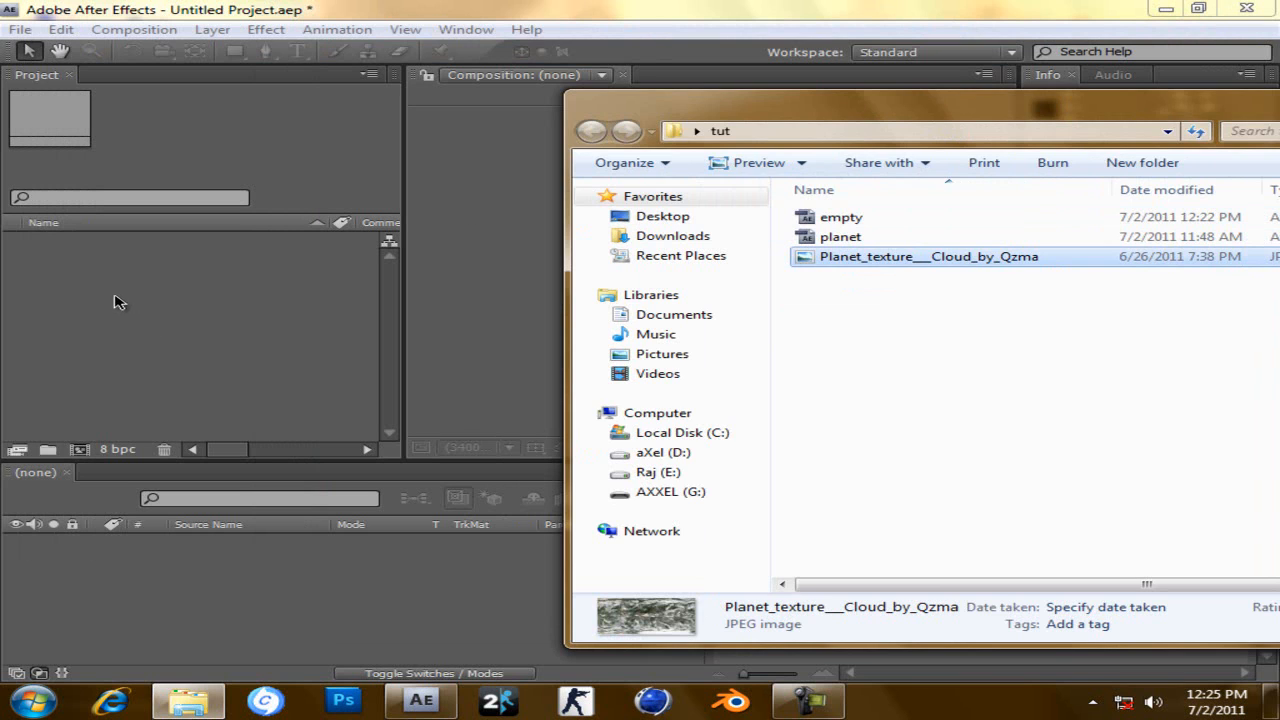
pyautogui.click(534, 168)
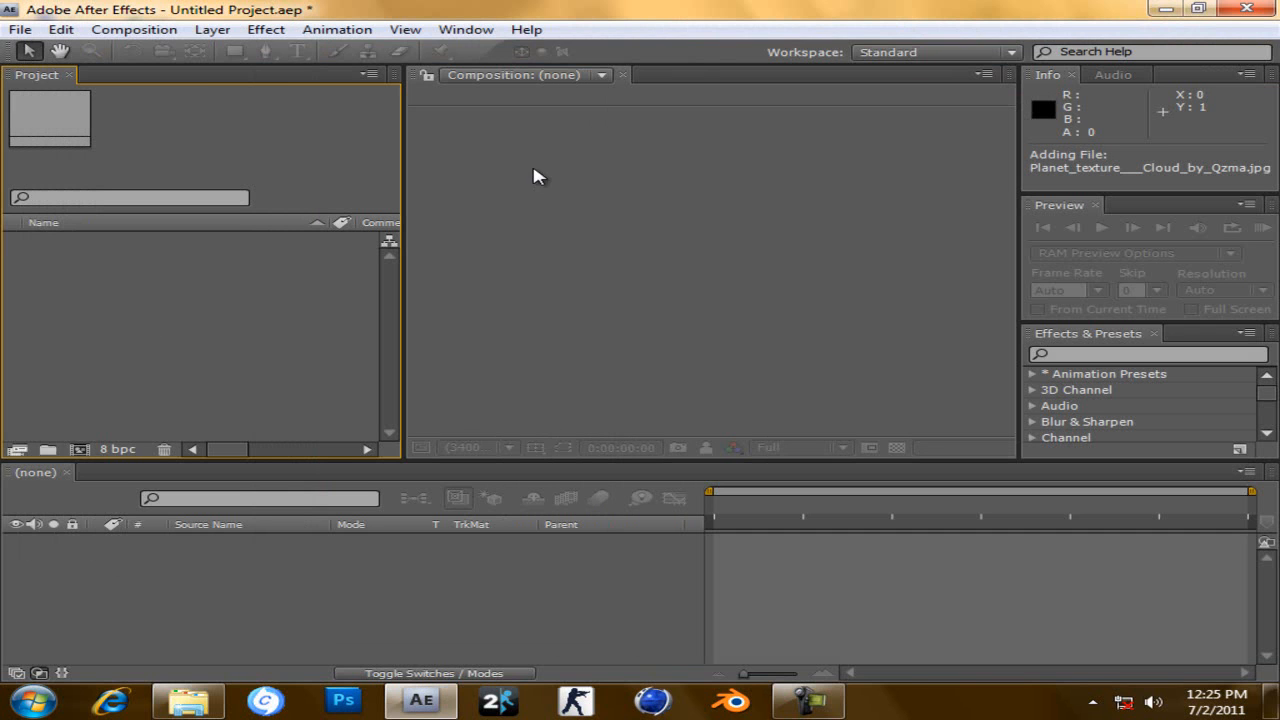
pyautogui.click(171, 257)
pyautogui.click(166, 244)
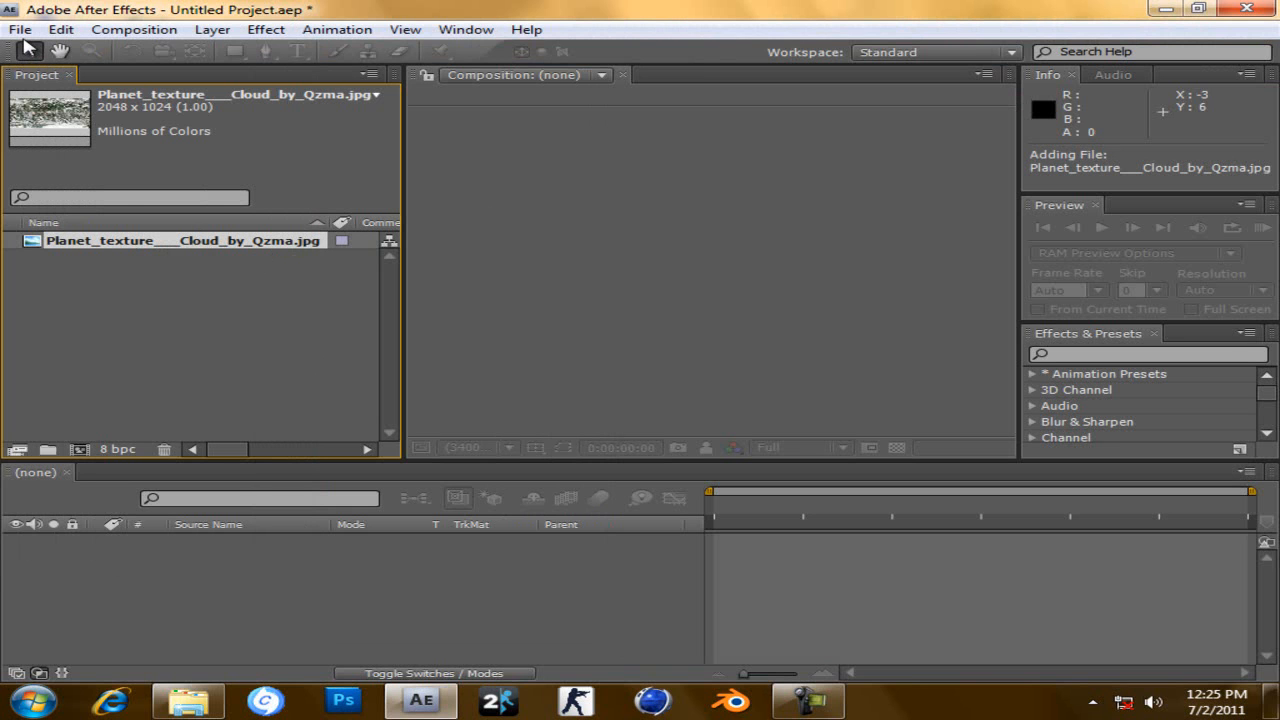
pyautogui.click(18, 28)
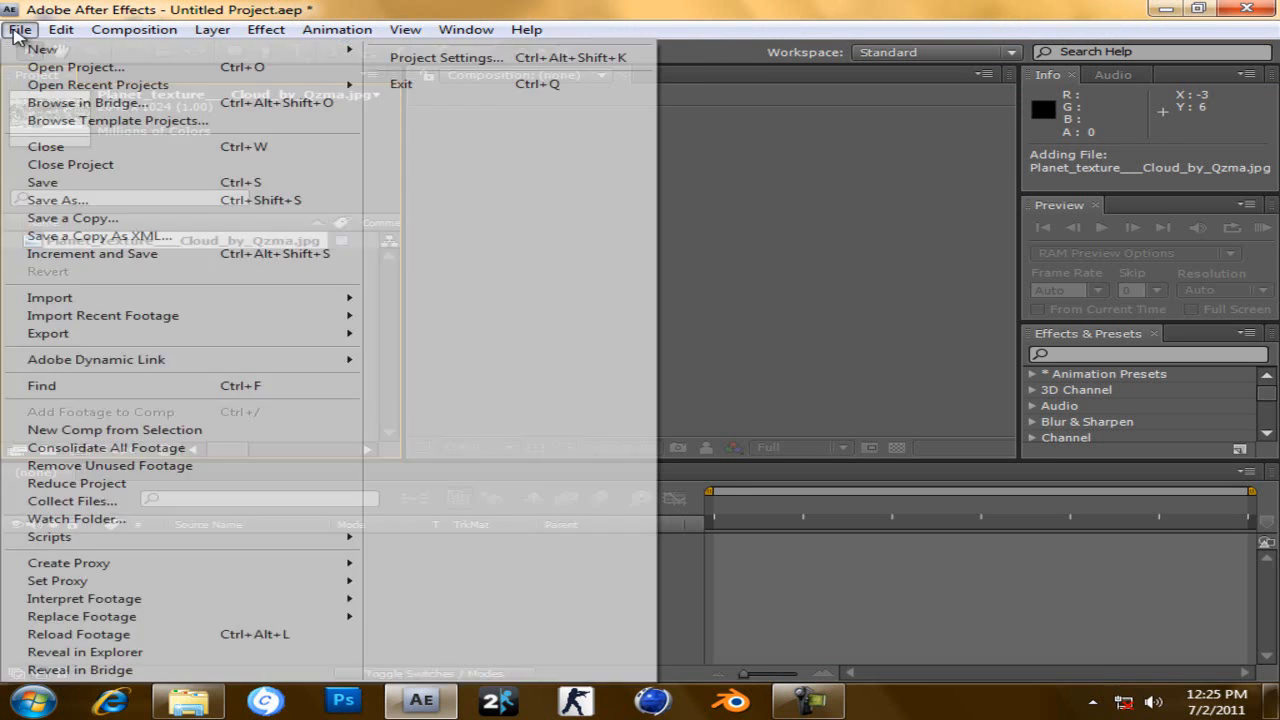
pyautogui.click(76, 184)
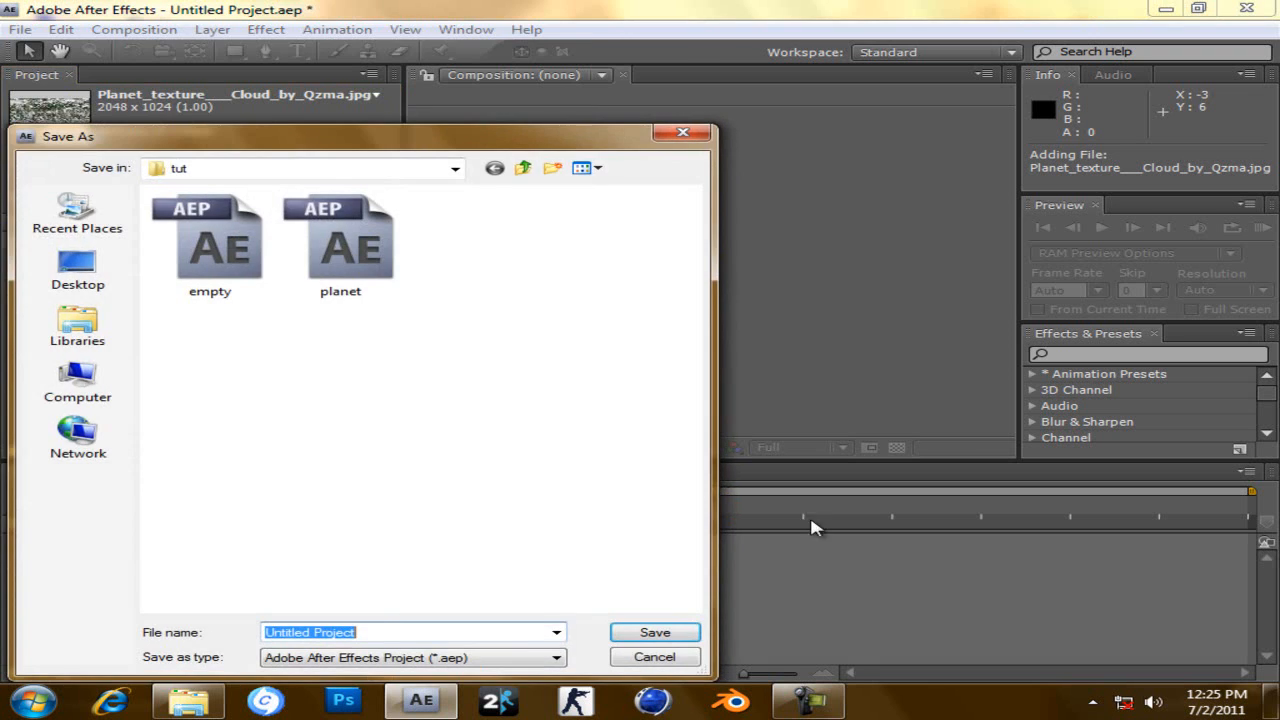
pyautogui.click(651, 654)
pyautogui.click(22, 30)
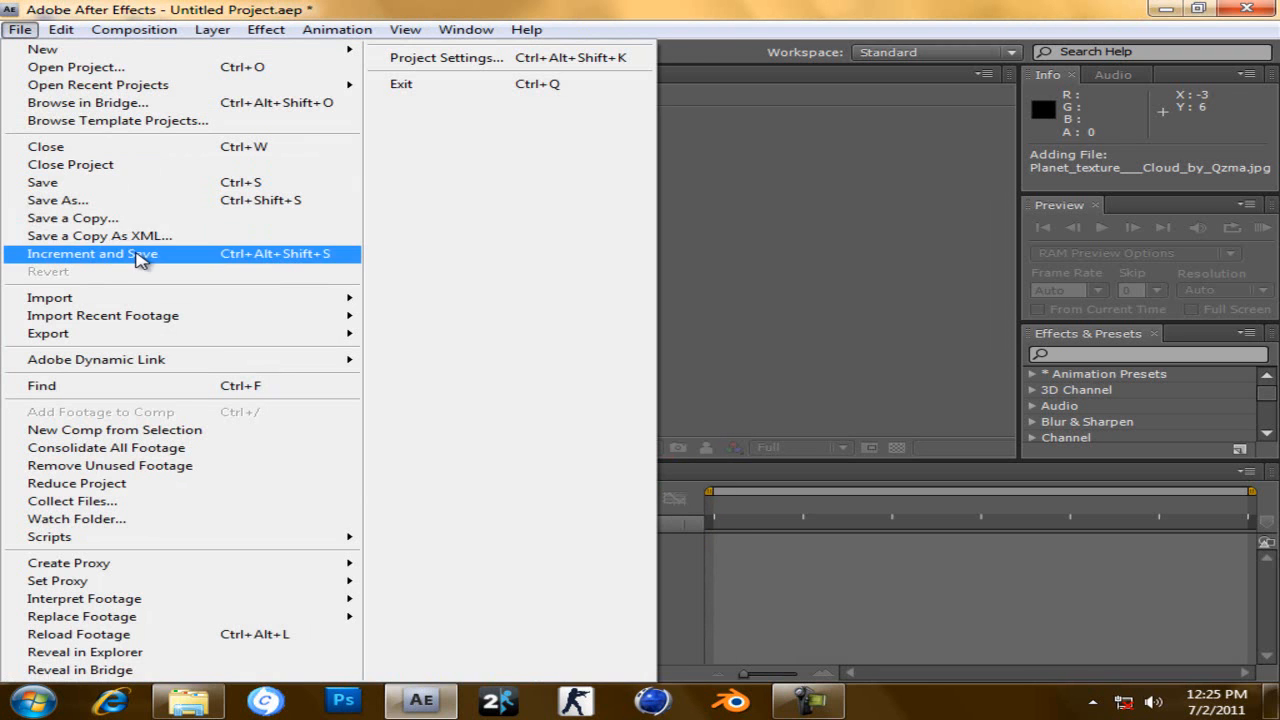
pyautogui.click(117, 219)
pyautogui.click(480, 657)
pyautogui.click(472, 675)
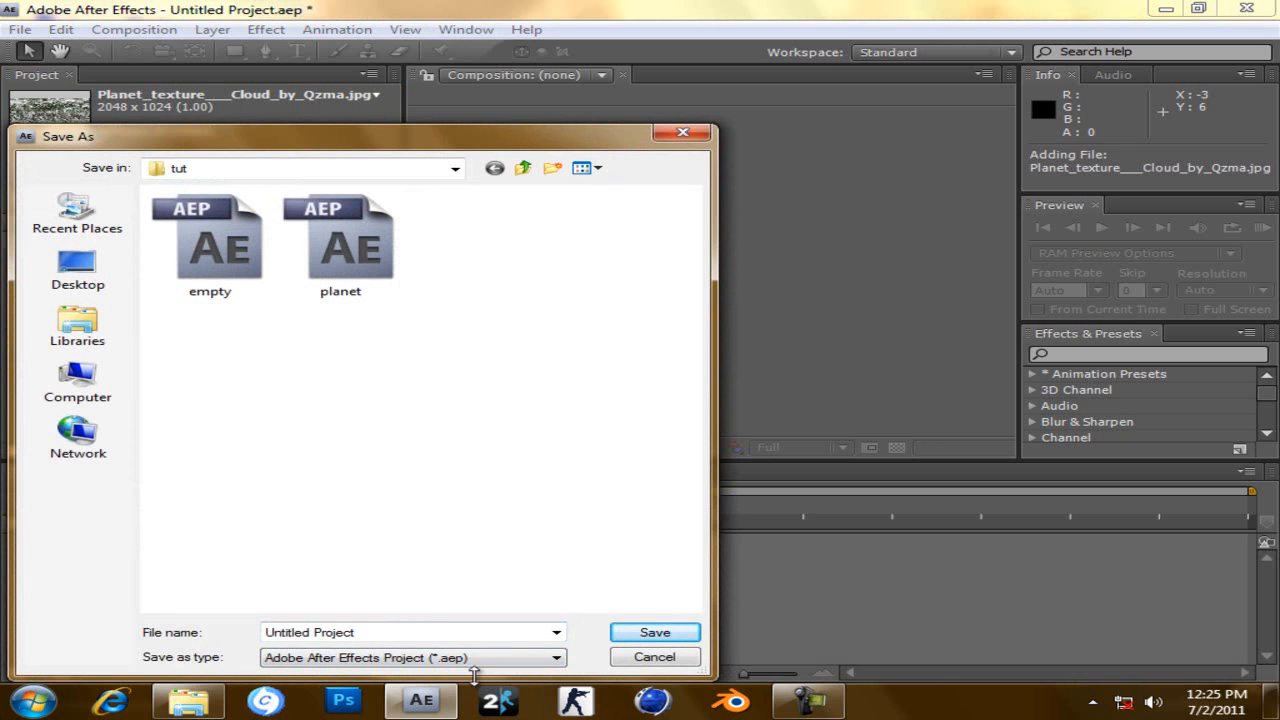
pyautogui.click(365, 632)
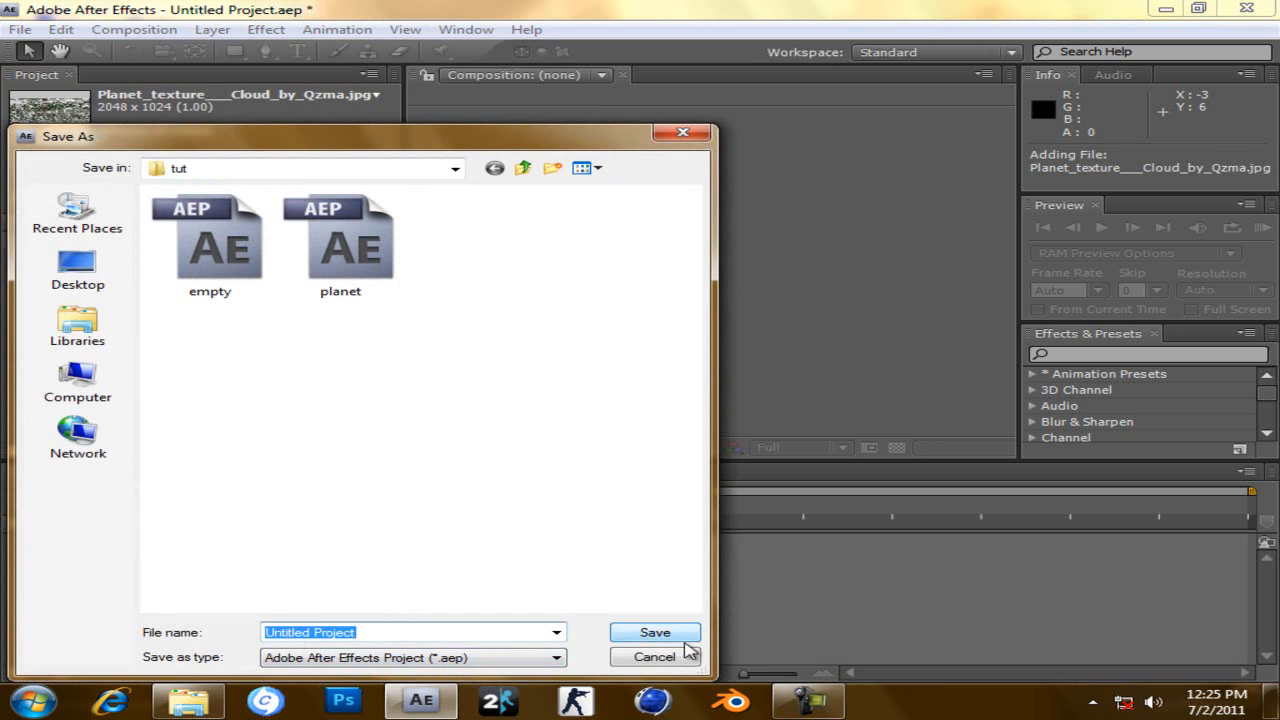
pyautogui.click(655, 657)
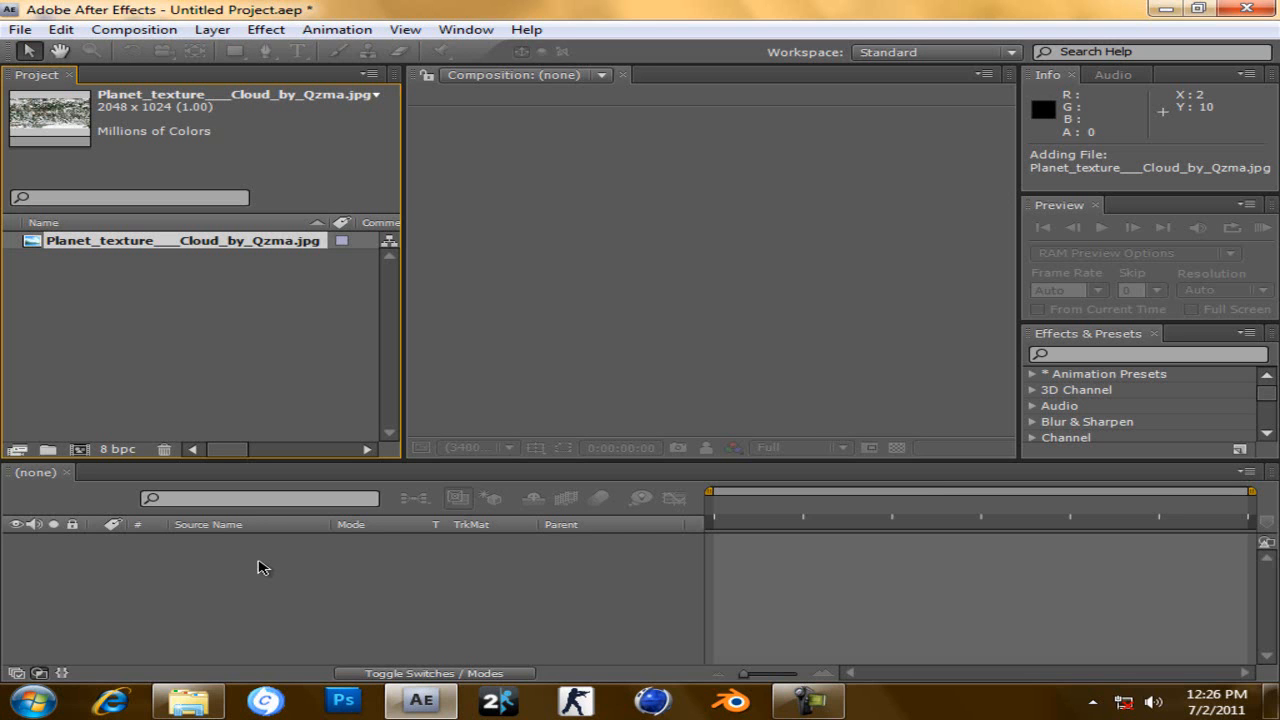
# - Switch to the tut folder in Windows Explorer and examine the file properties of the planet project
pyautogui.click(188, 700)
pyautogui.doubleClick(757, 105)
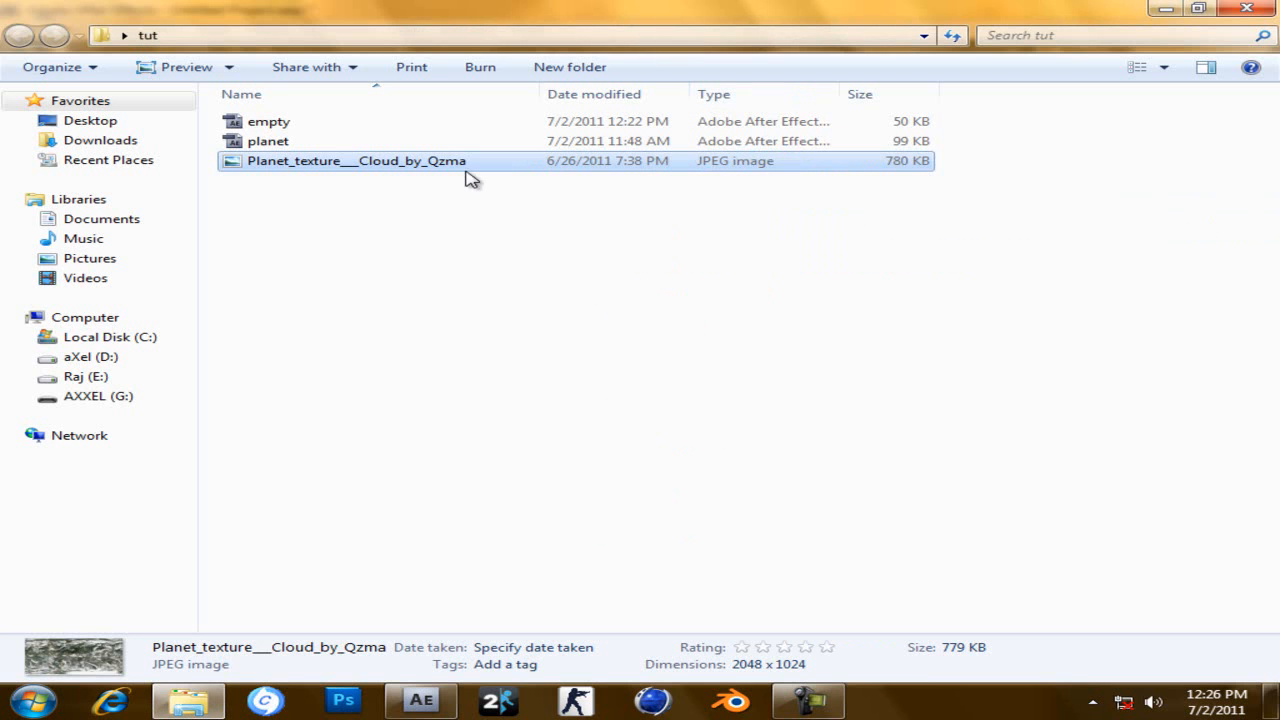
pyautogui.click(247, 143)
pyautogui.rightClick(249, 146)
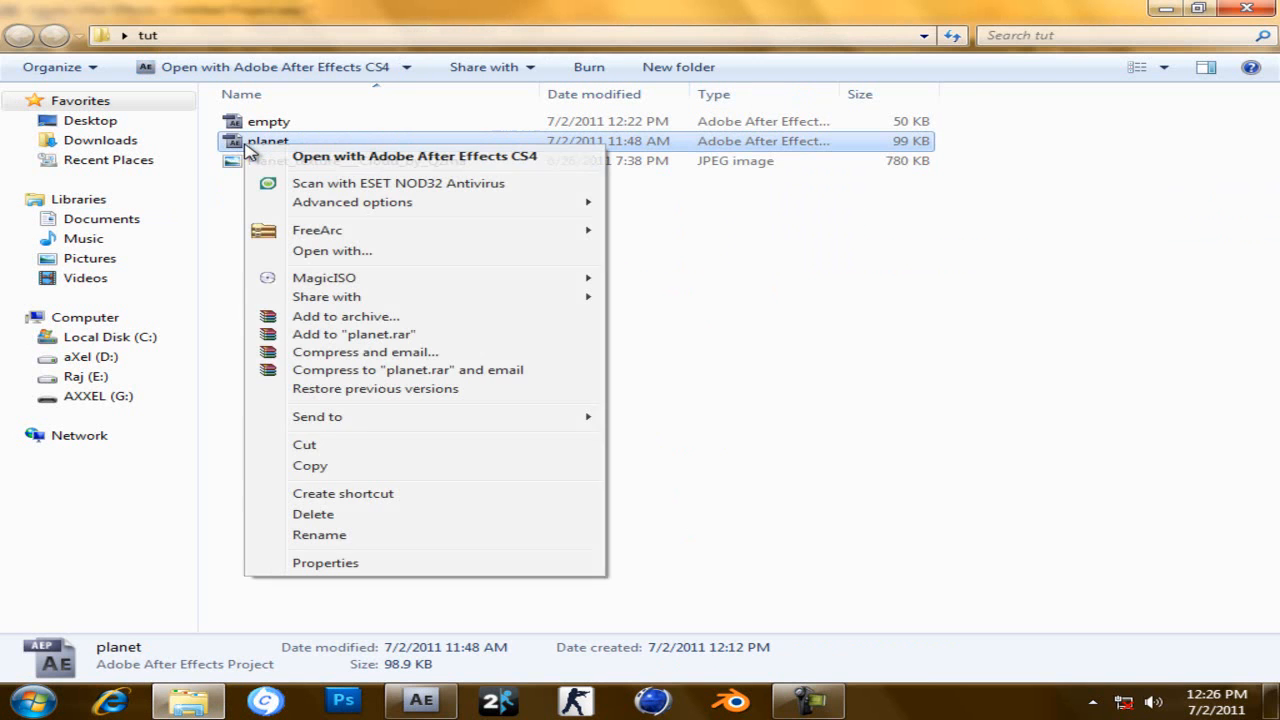
pyautogui.click(362, 565)
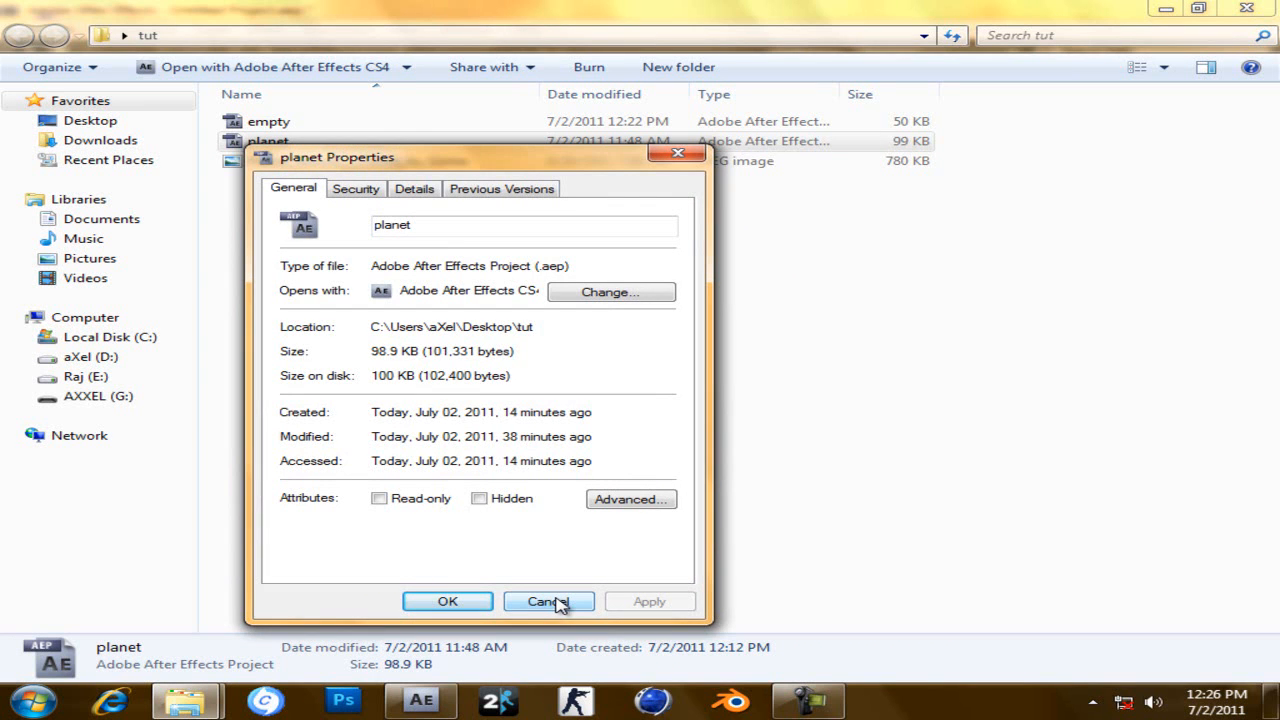
pyautogui.click(556, 602)
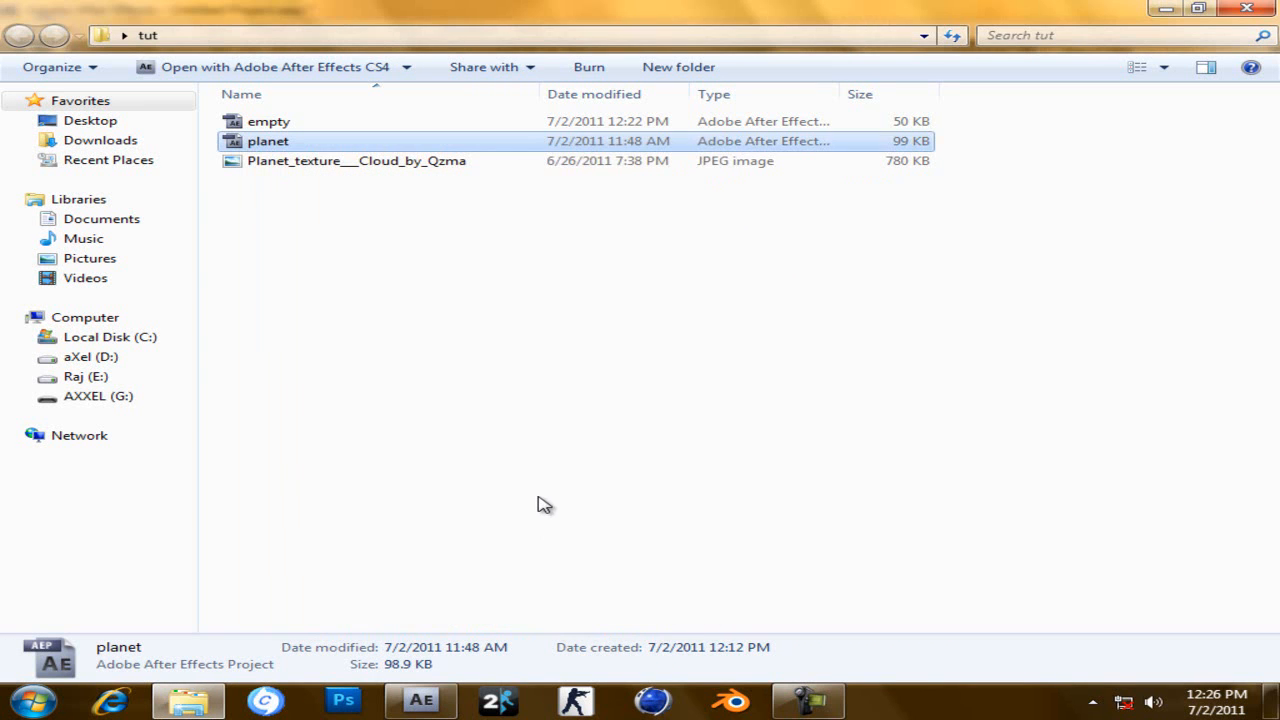
pyautogui.click(541, 503)
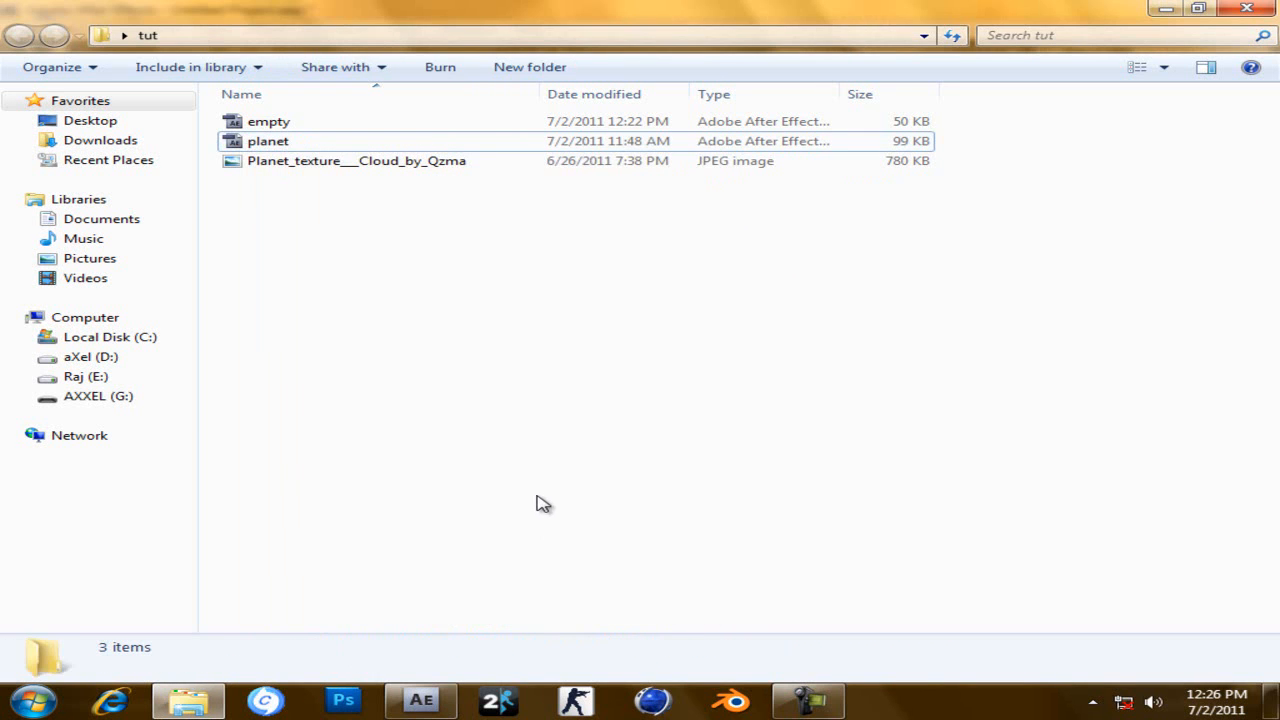
pyautogui.click(268, 143)
pyautogui.click(331, 231)
pyautogui.click(280, 148)
pyautogui.click(305, 200)
pyautogui.click(288, 161)
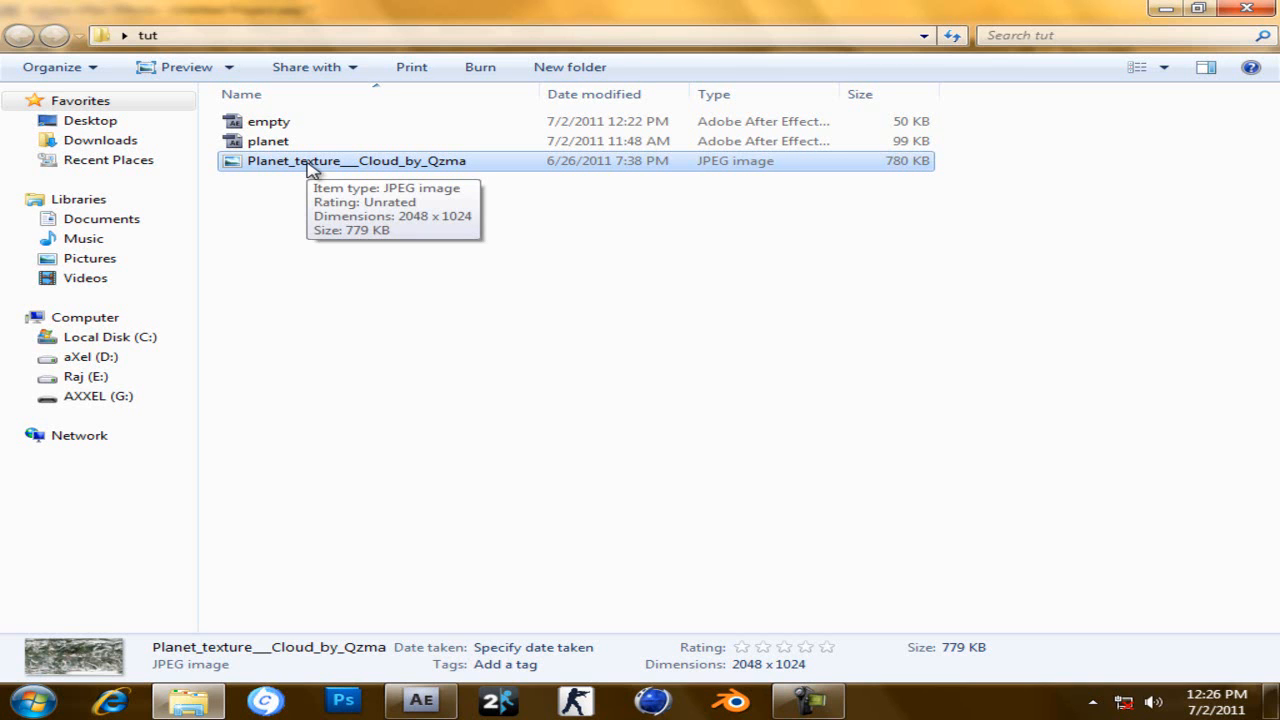
pyautogui.click(285, 205)
# - Switch back to After Effects and select the Planet_texture___Cloud_by_Qzma.jpg footage in the project
pyautogui.click(421, 700)
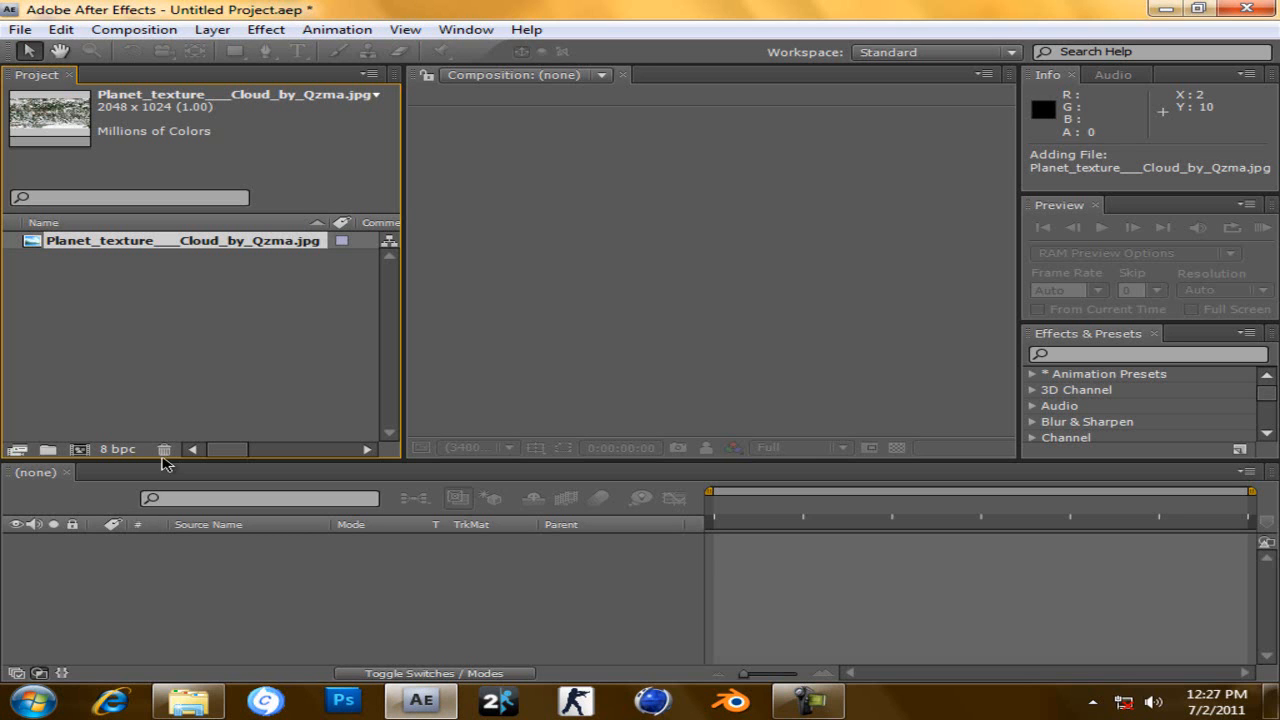
pyautogui.click(298, 333)
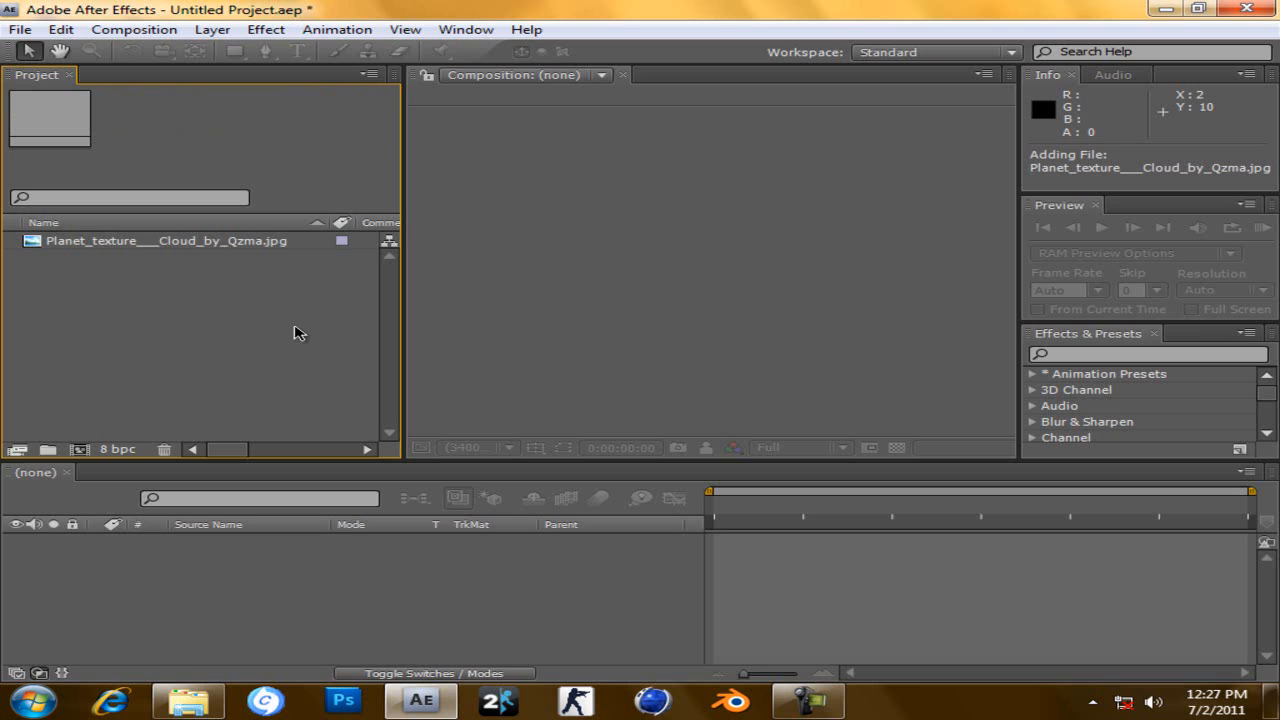
pyautogui.click(56, 243)
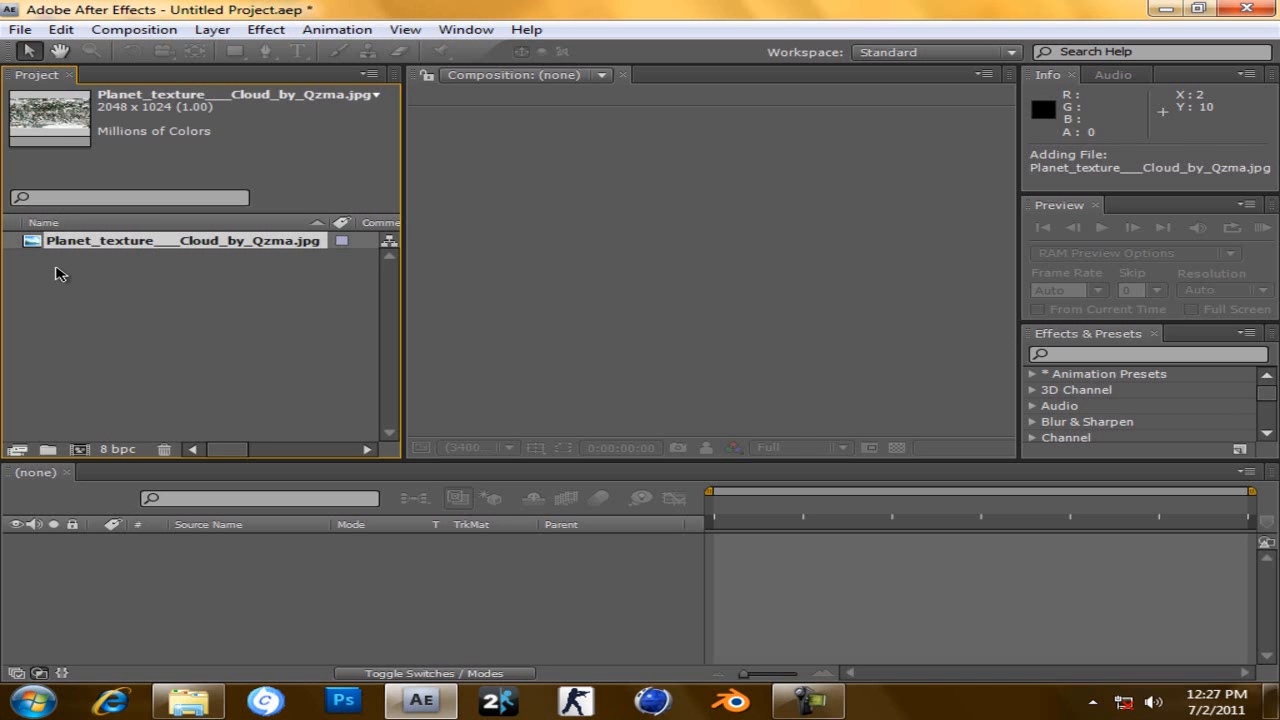
# - Open the planet project from the tut folder, discarding the changes to the untitled project
pyautogui.click(20, 30)
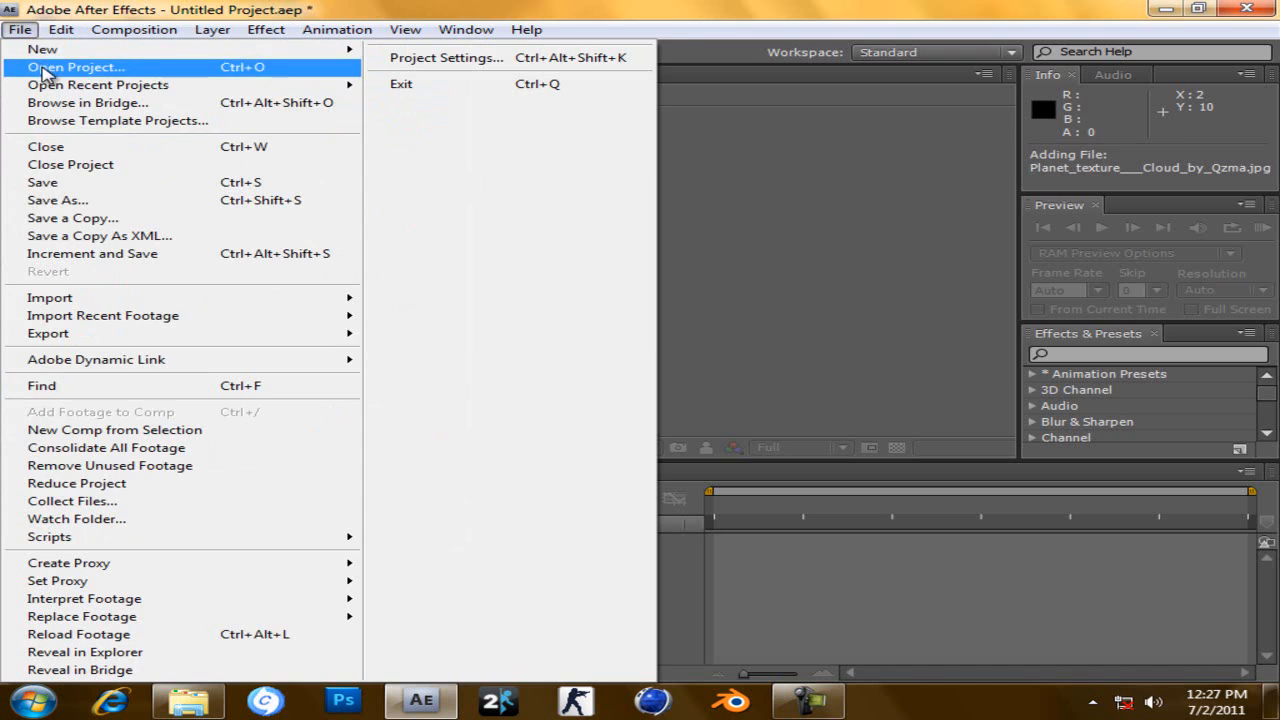
pyautogui.click(245, 150)
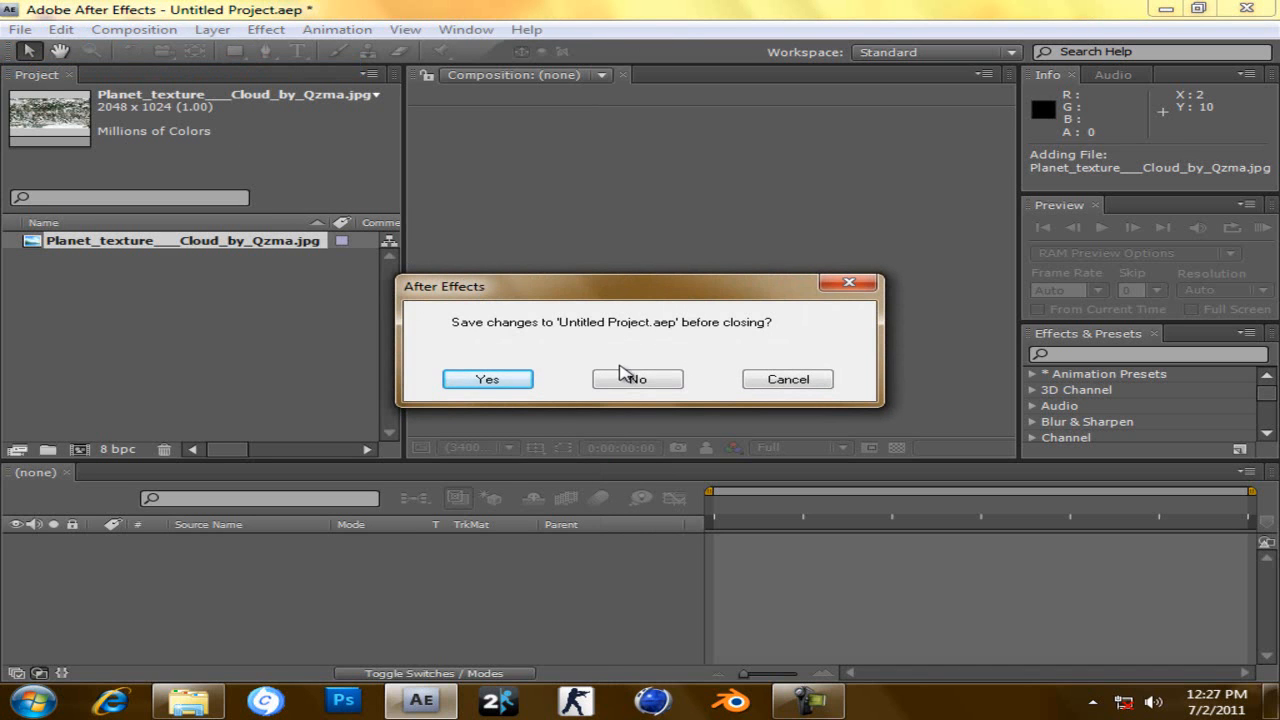
pyautogui.moveTo(480, 286); pyautogui.dragTo(437, 169)
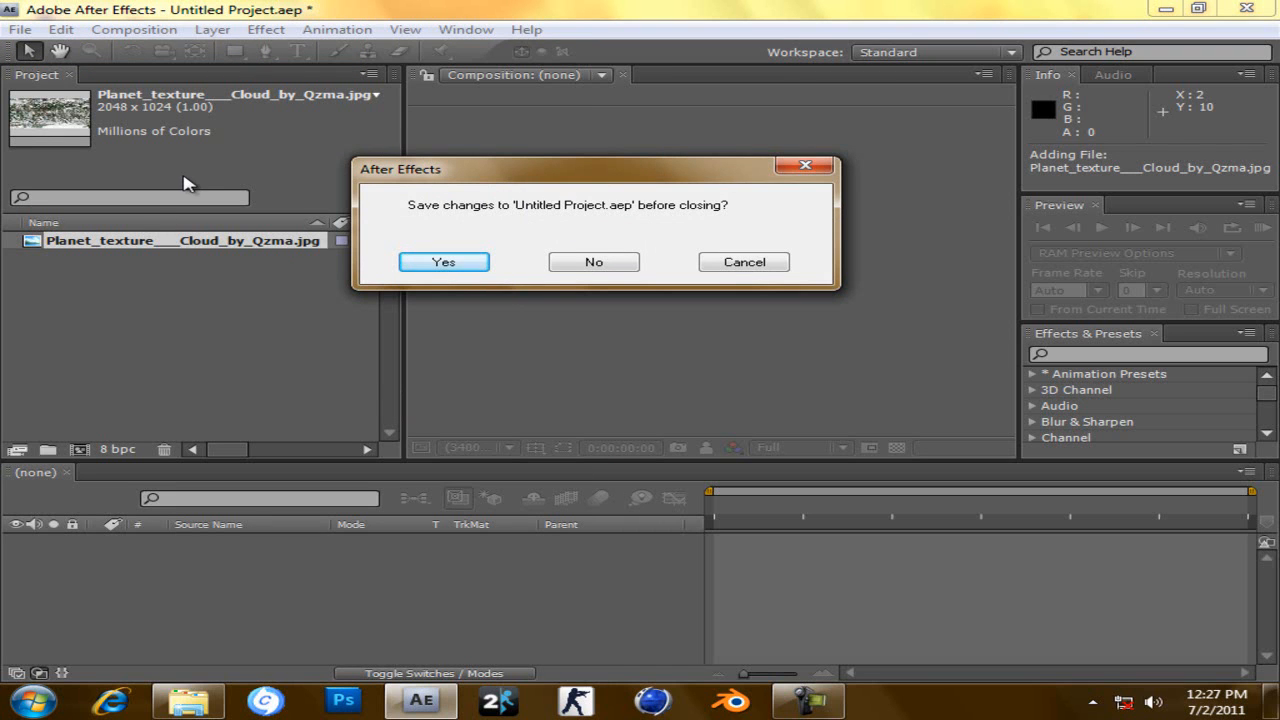
pyautogui.click(588, 263)
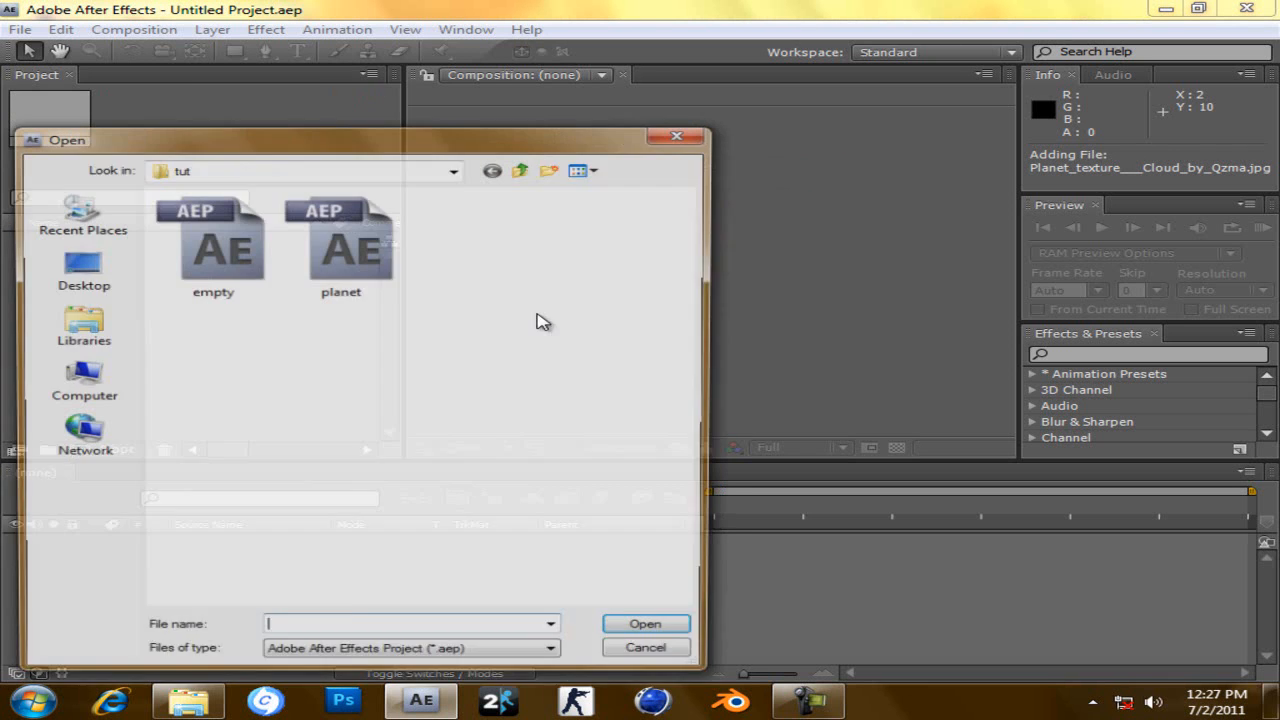
pyautogui.click(340, 245)
pyautogui.click(651, 632)
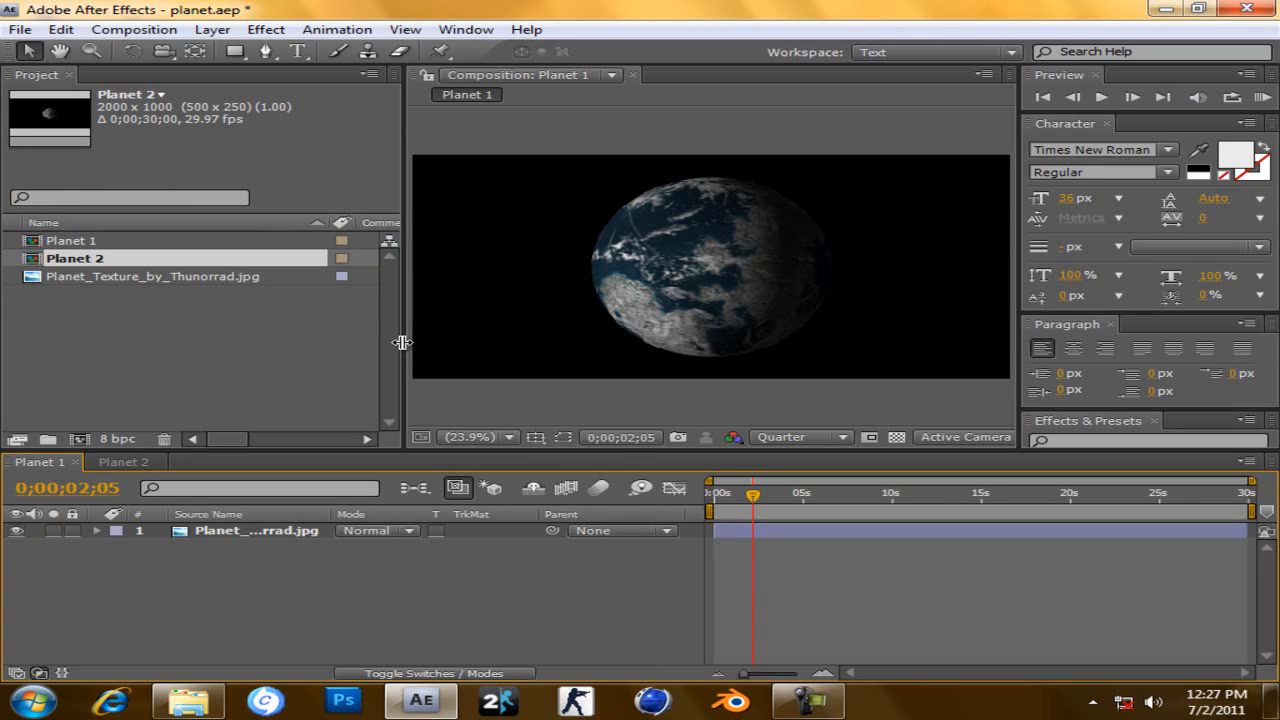
# - Move the current time in the Planet 1 composition to 0;00;01;27 and save the project
pyautogui.moveTo(752, 494)
pyautogui.mouseDown()
pyautogui.moveTo(772, 497)
pyautogui.moveTo(748, 498)
pyautogui.mouseUp()
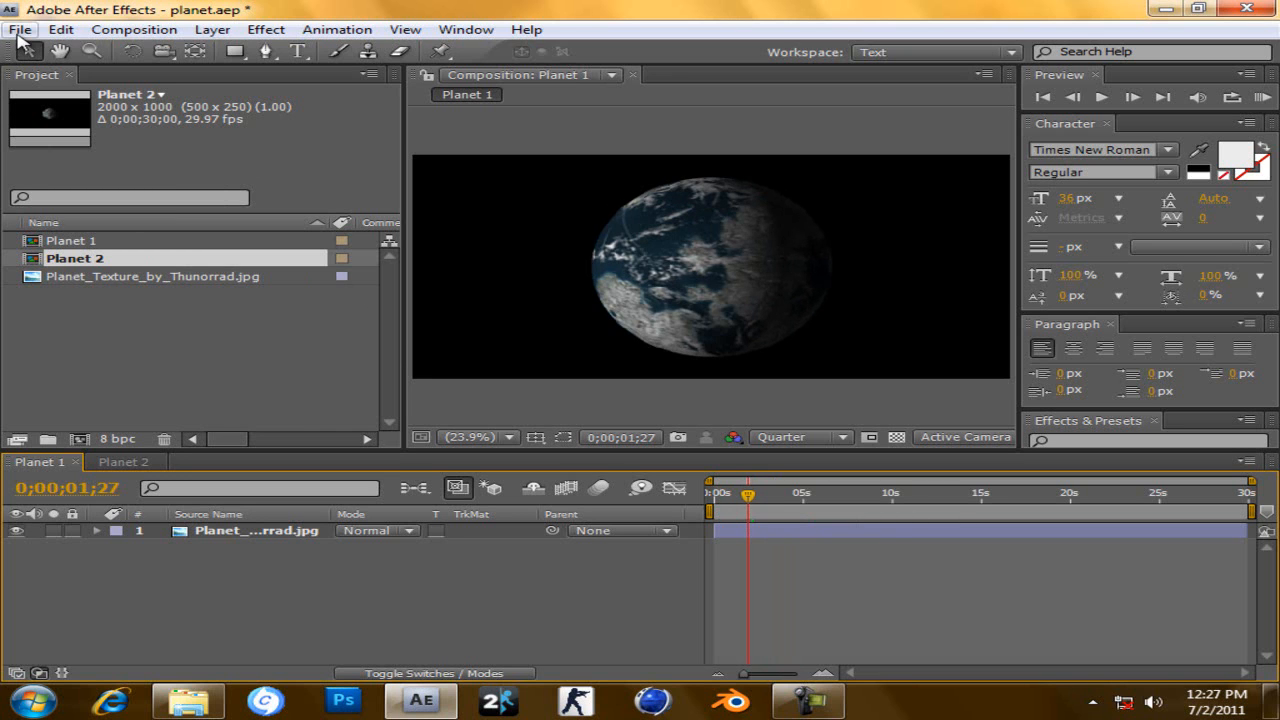
pyautogui.click(20, 31)
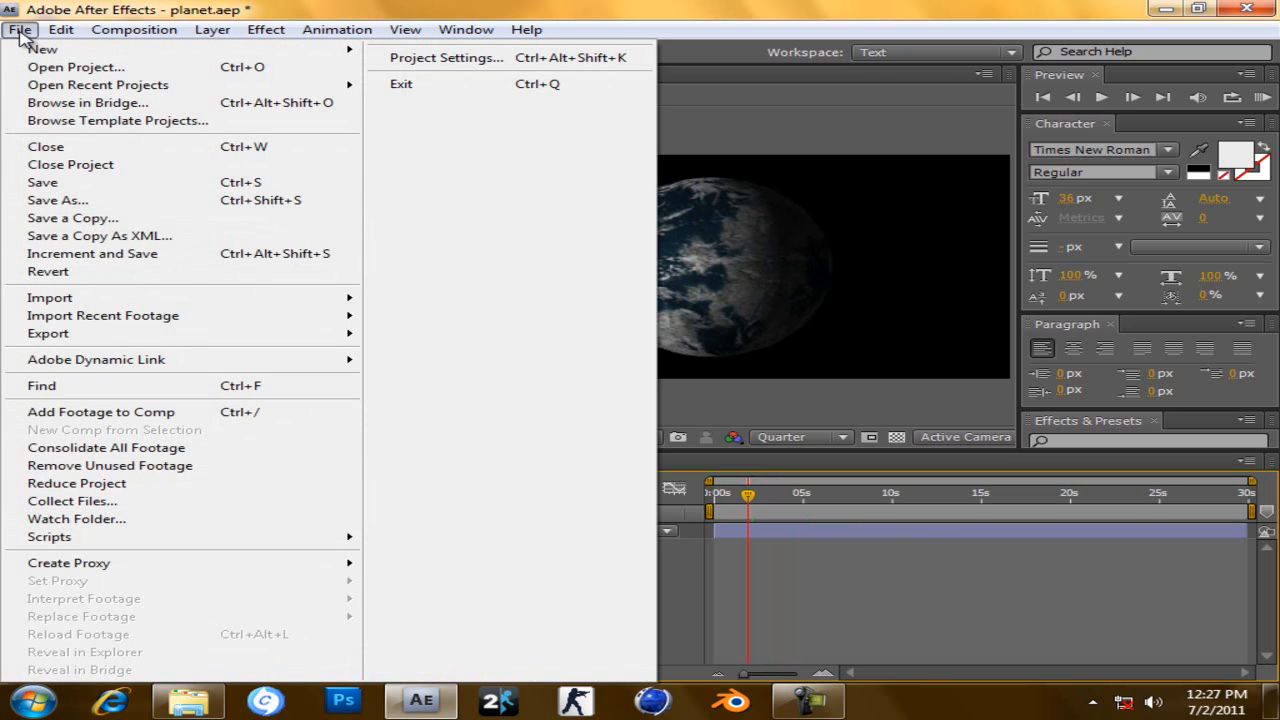
pyautogui.click(44, 182)
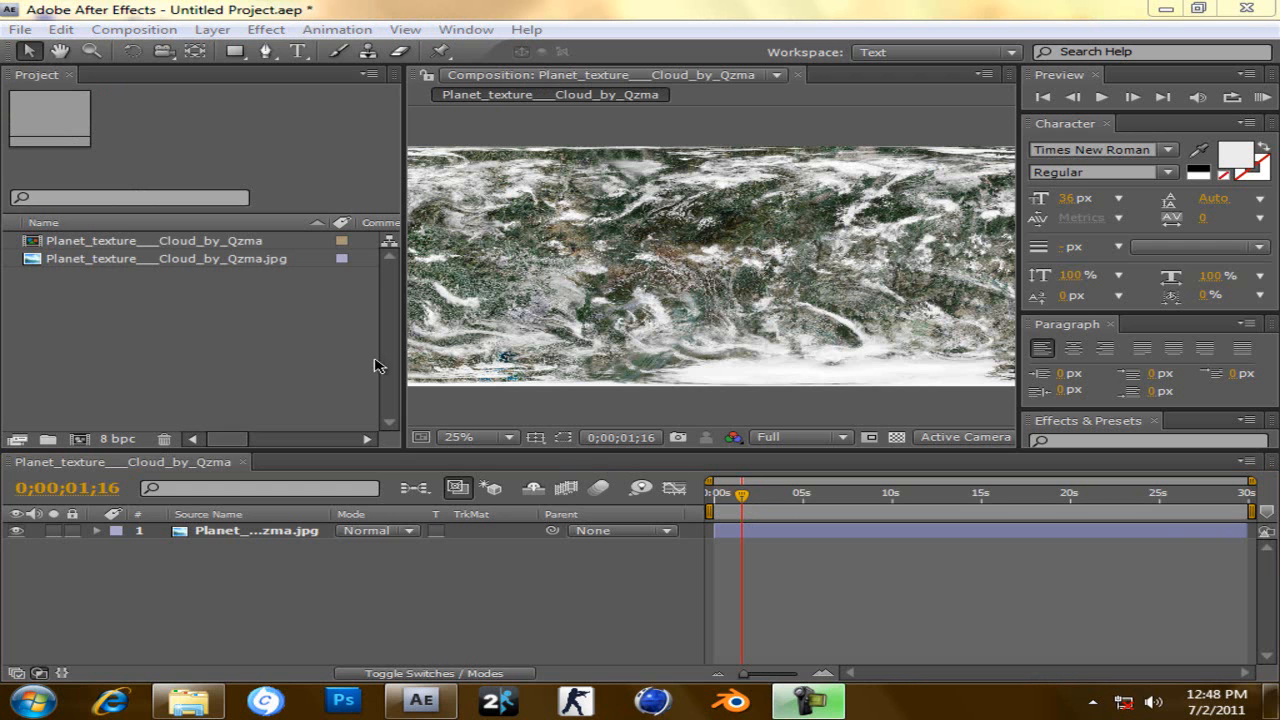
# - Import ship particle.psd from the tut folder with the import kind Footage and merged layers
pyautogui.doubleClick(268, 328)
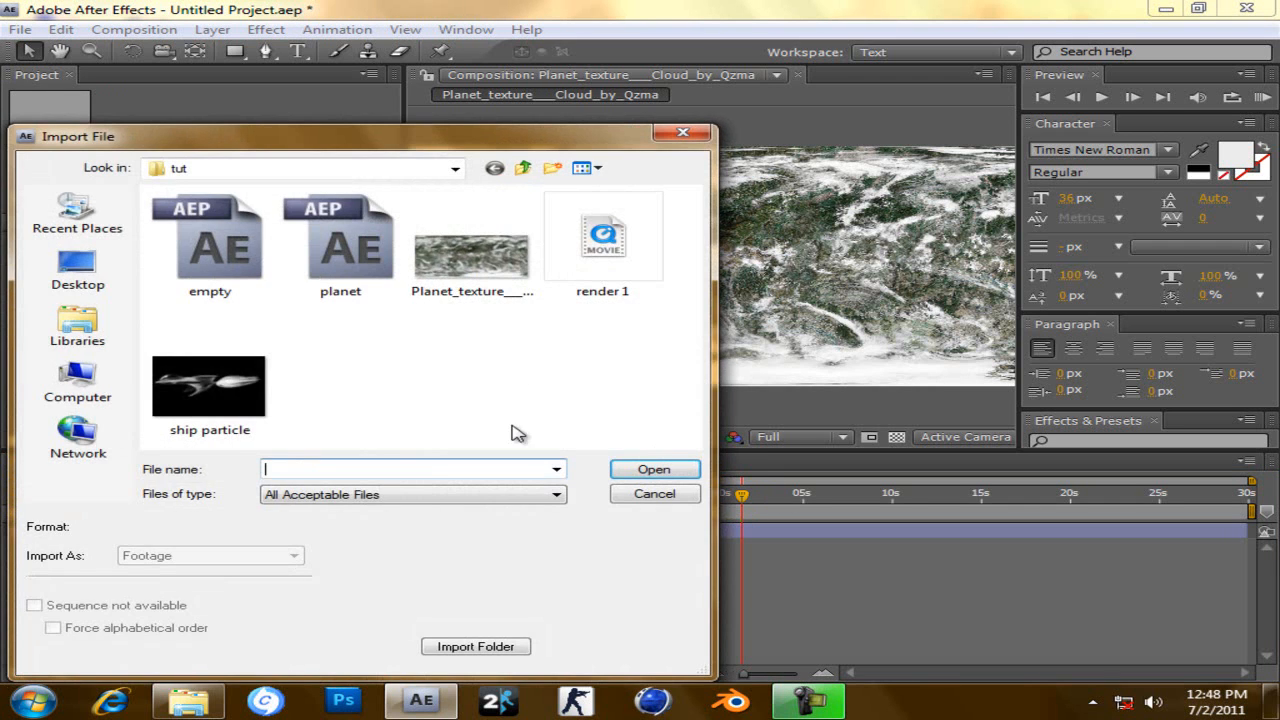
pyautogui.click(200, 385)
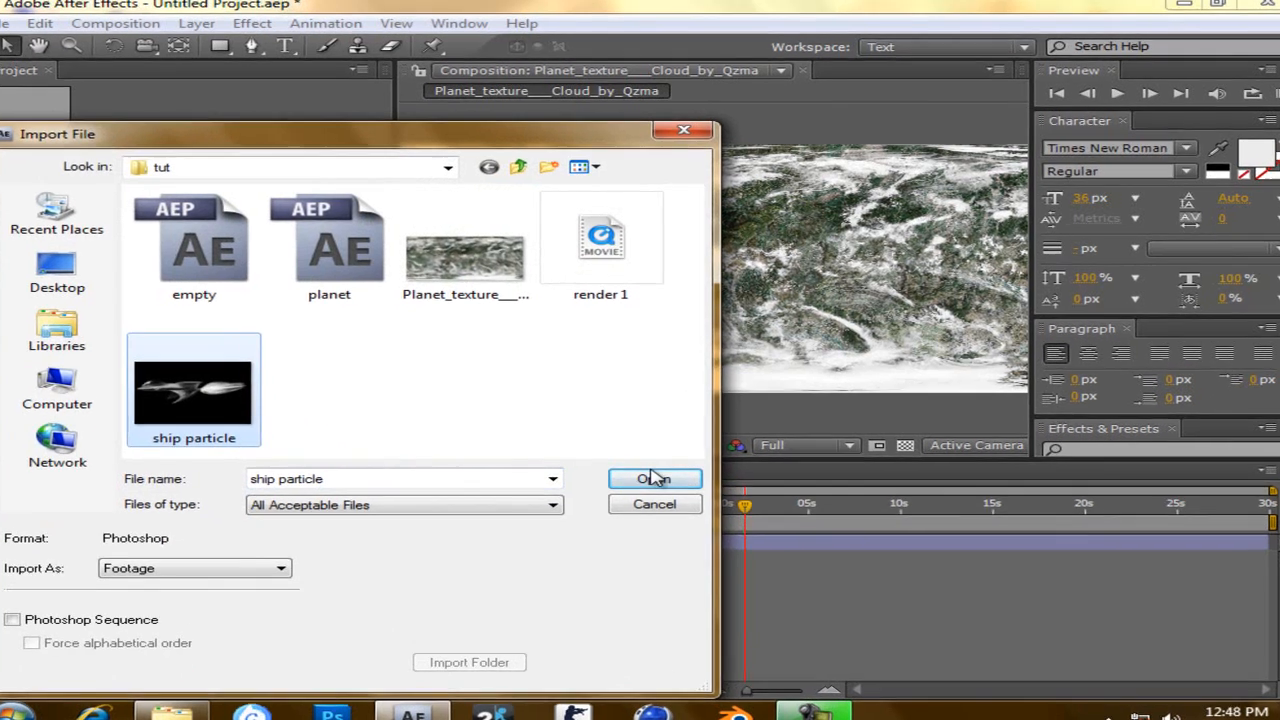
pyautogui.click(654, 469)
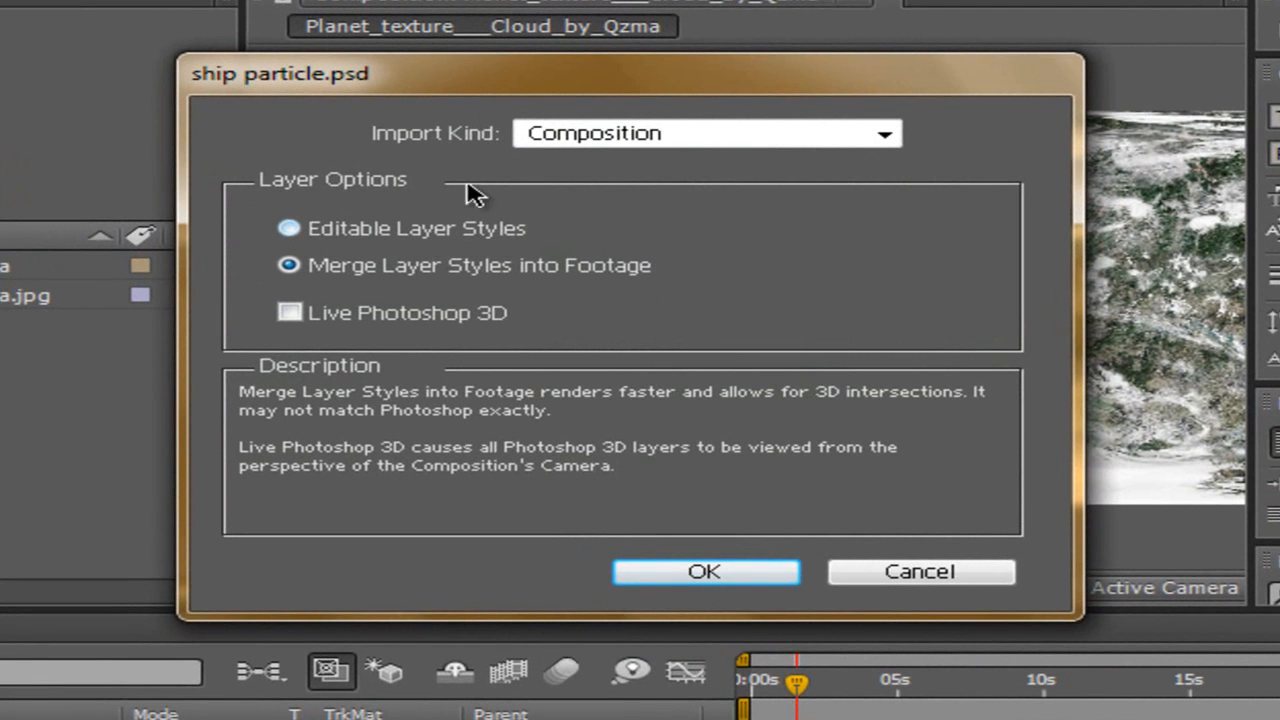
pyautogui.click(618, 138)
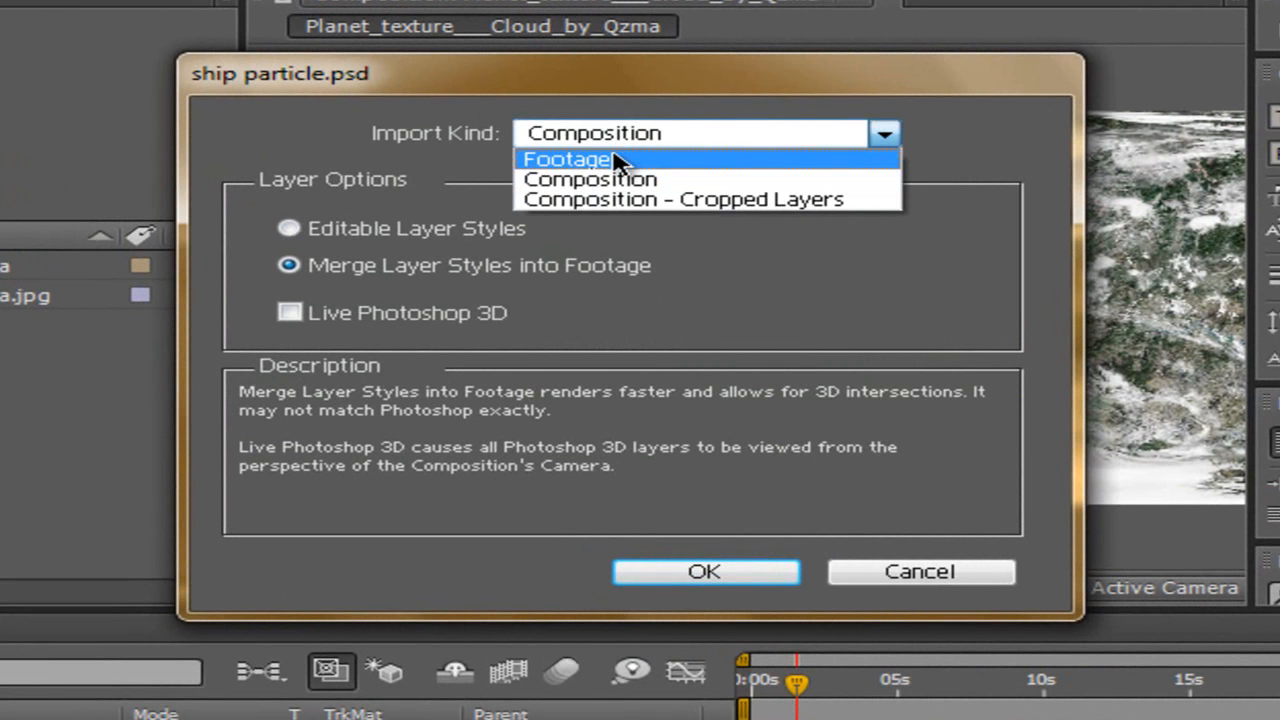
pyautogui.click(617, 160)
pyautogui.click(614, 140)
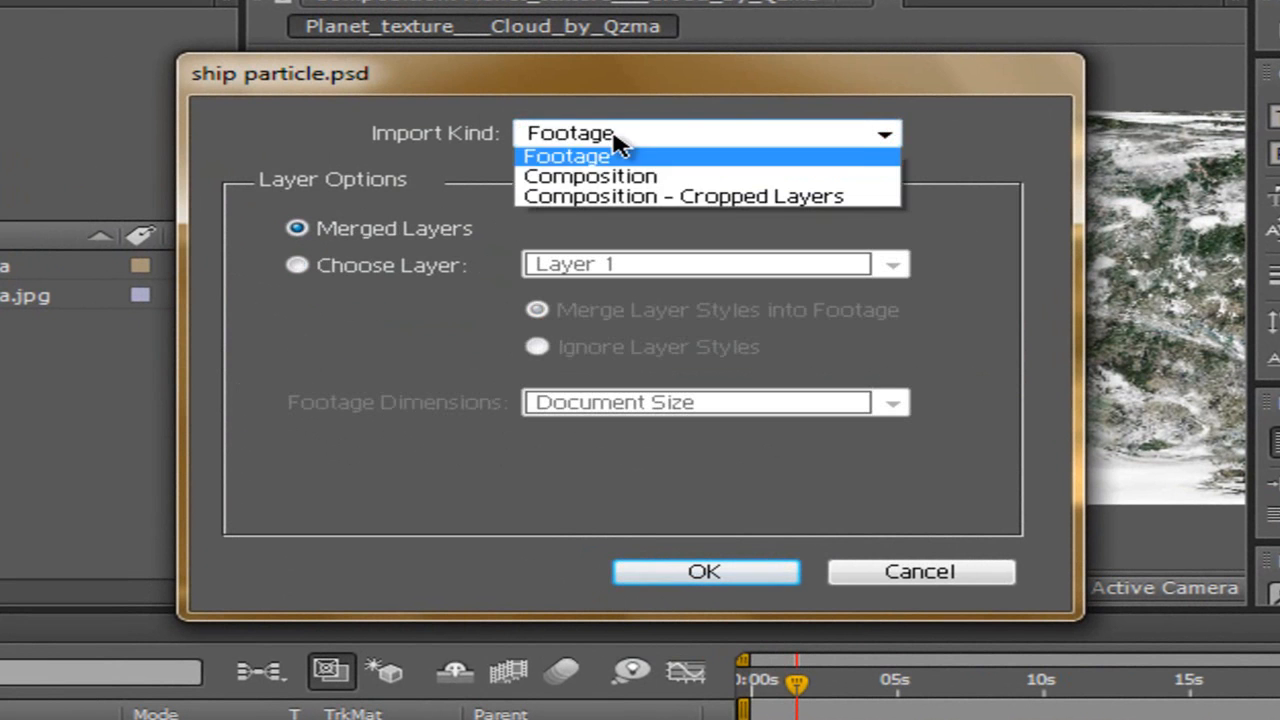
pyautogui.click(626, 178)
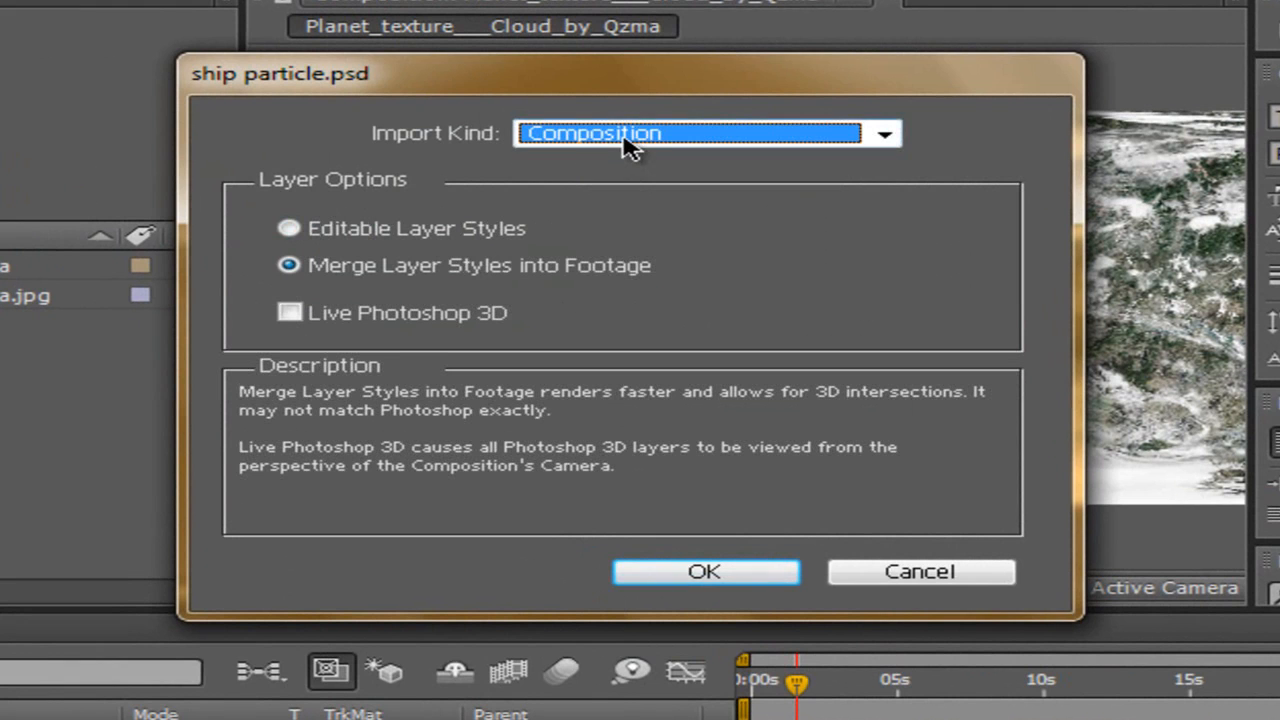
pyautogui.click(626, 140)
pyautogui.click(618, 159)
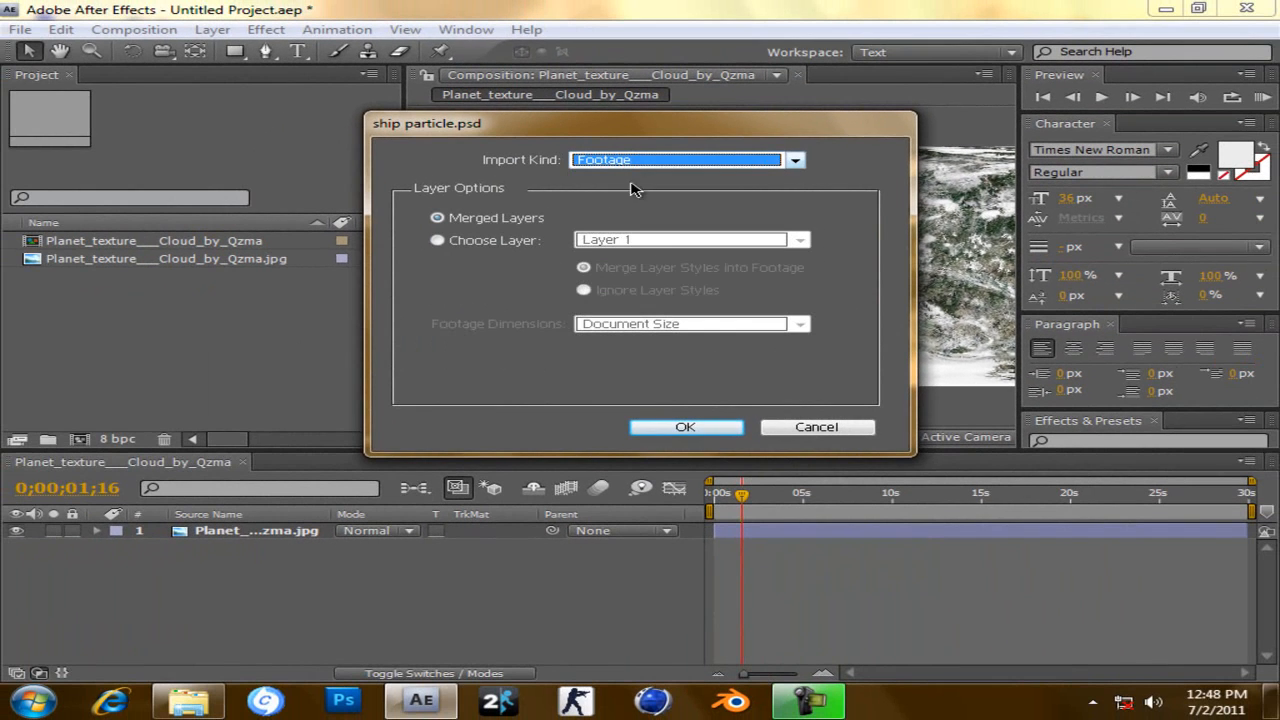
pyautogui.click(685, 427)
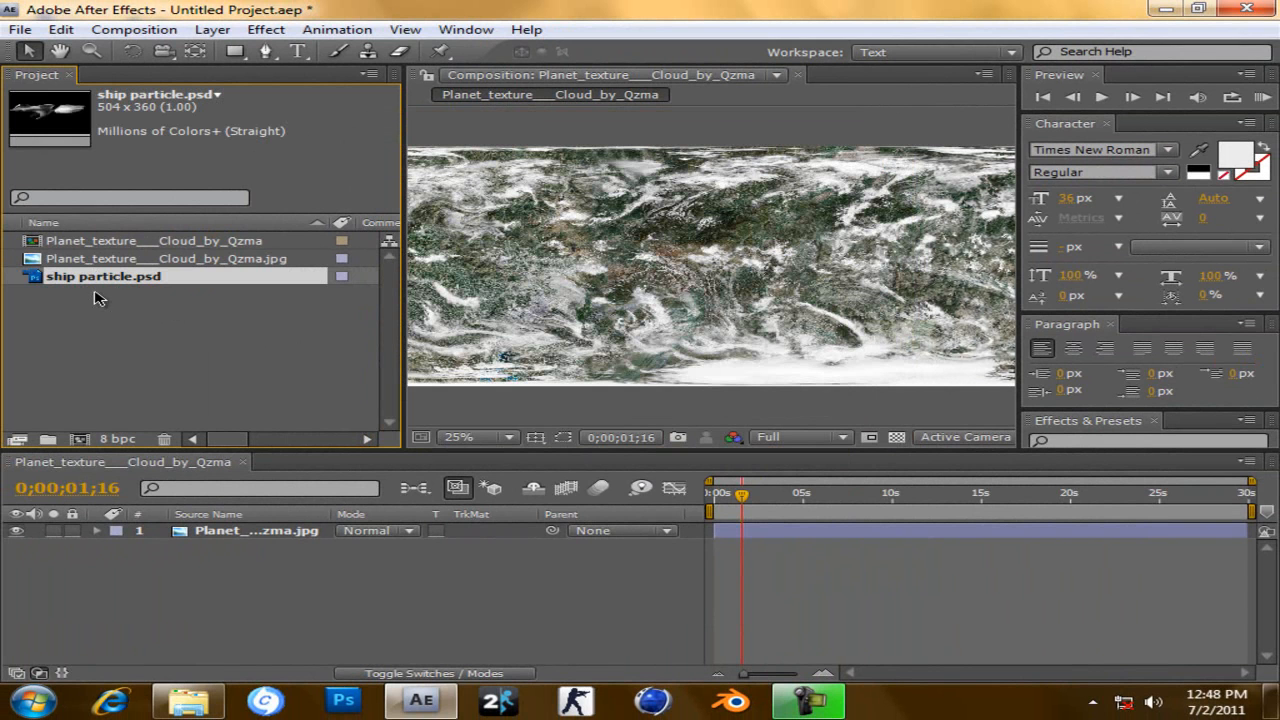
# - Add ship particle.psd to the composition above the planet texture layer and fit it to the composition size
pyautogui.moveTo(100, 281); pyautogui.dragTo(210, 530)
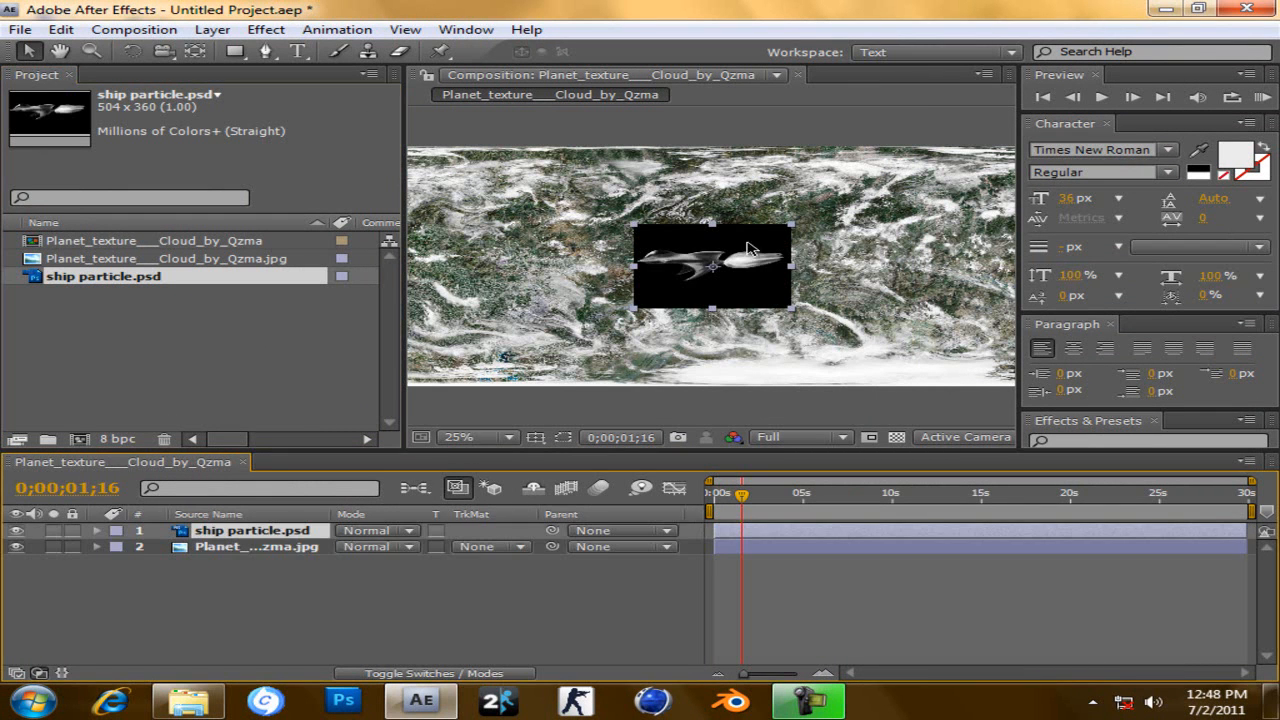
pyautogui.rightClick(766, 292)
pyautogui.moveTo(840, 140)
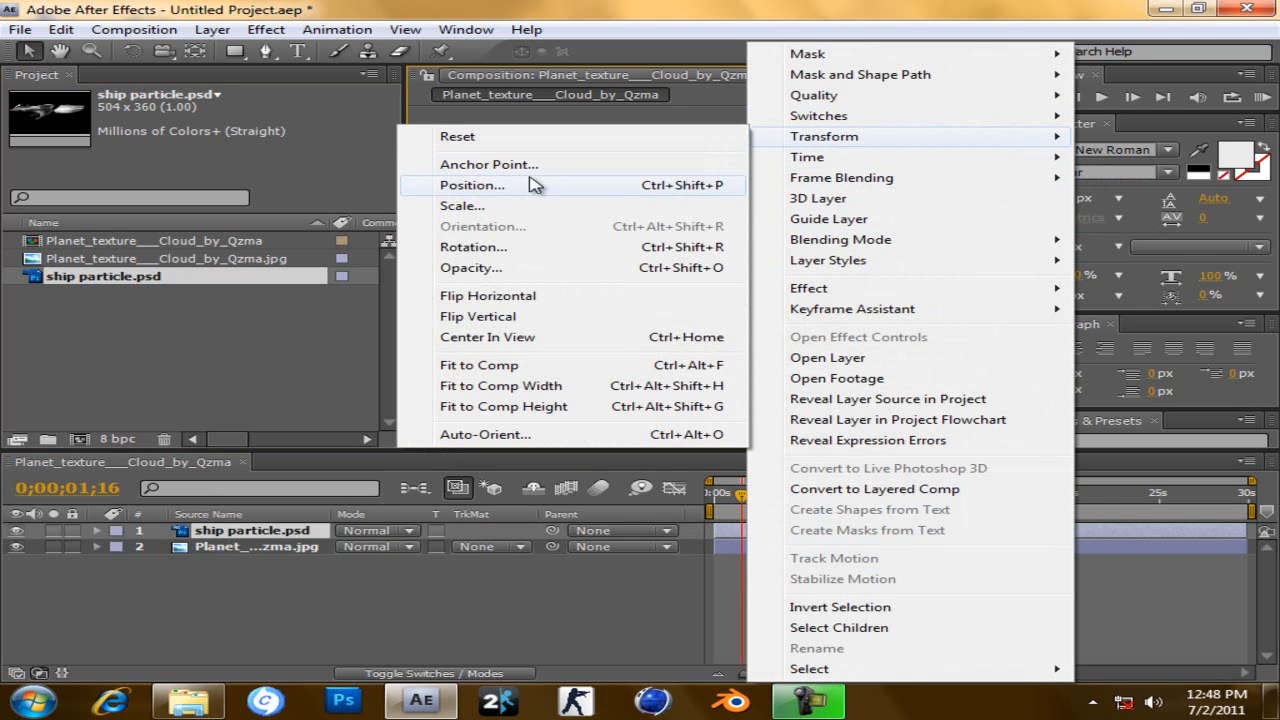
pyautogui.click(492, 365)
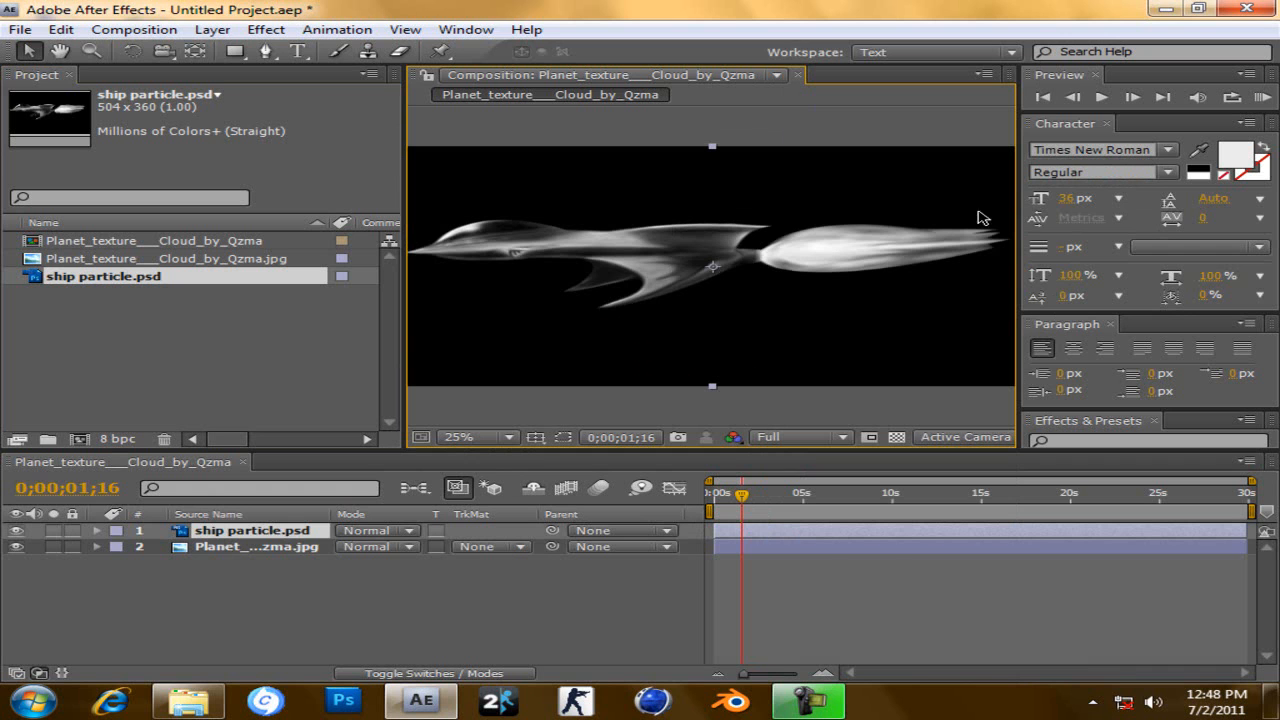
# - Toggle the ship particle.psd layer's visibility off and on to compare it with the planet texture layer beneath
pyautogui.click(315, 560)
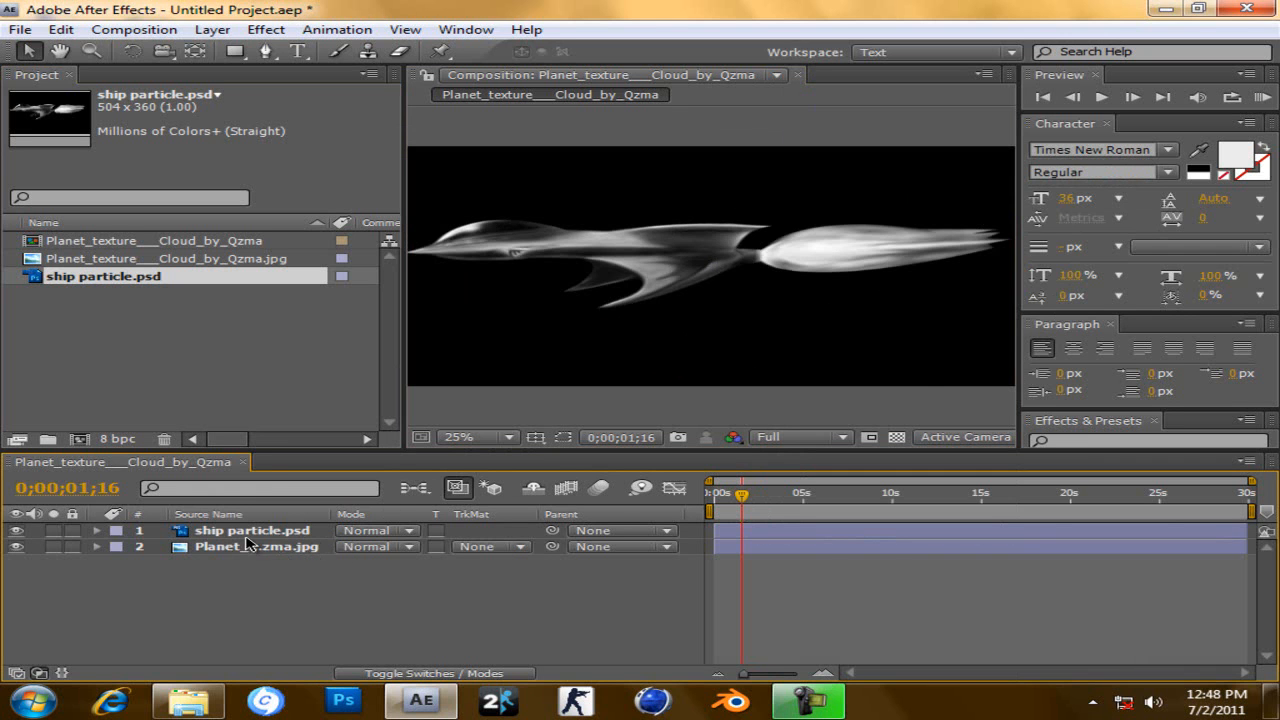
pyautogui.click(16, 530)
pyautogui.click(200, 544)
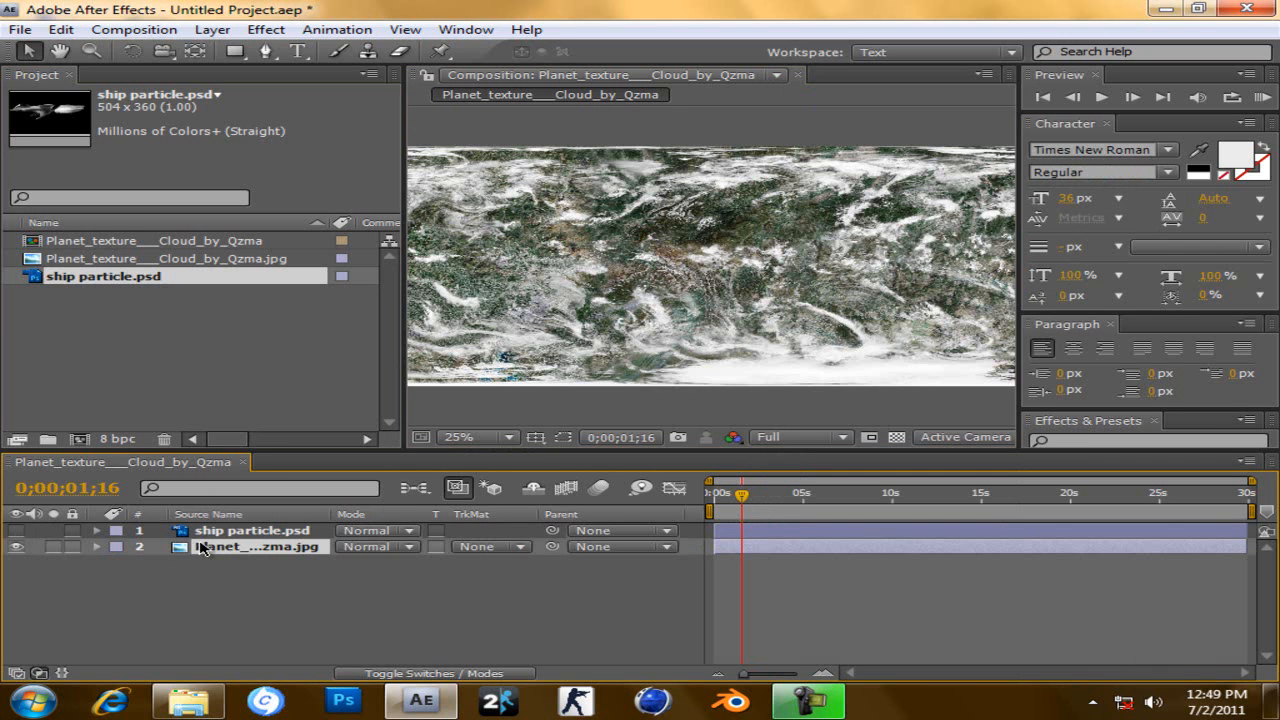
pyautogui.click(205, 533)
pyautogui.click(207, 543)
pyautogui.click(16, 530)
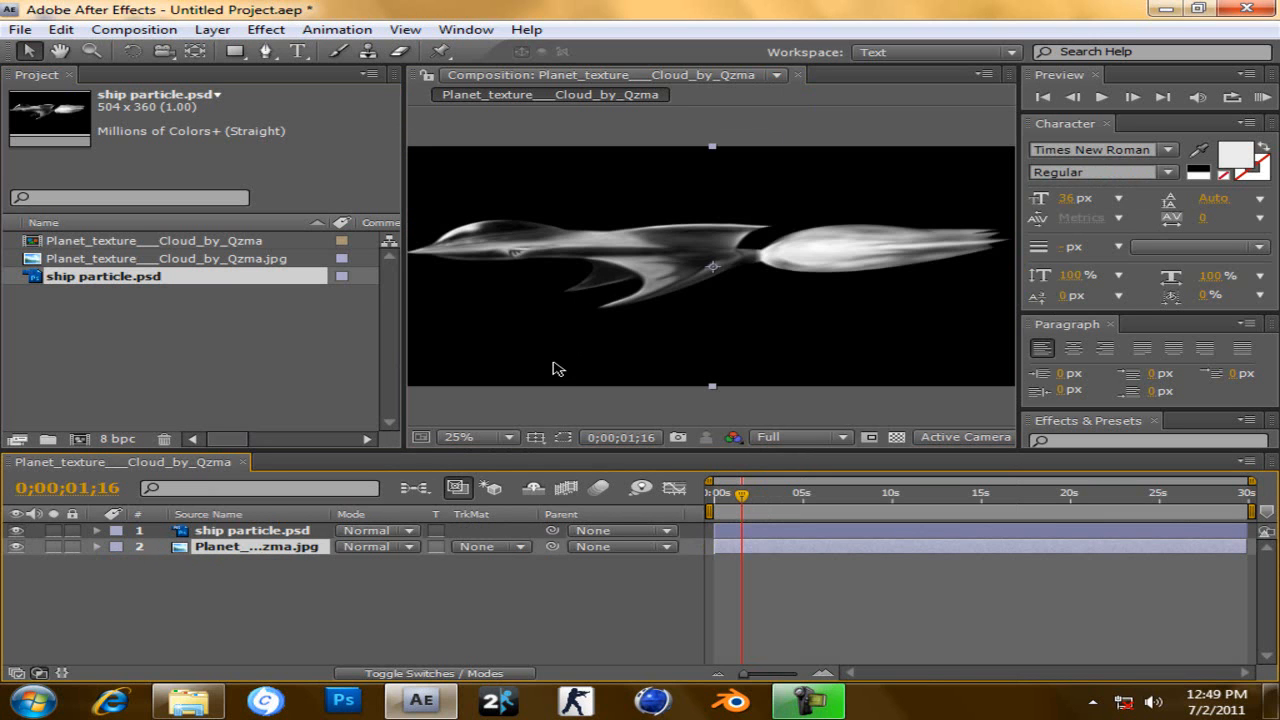
# - Delete the ship particle.psd layer from the composition and its footage from the project
pyautogui.click(298, 531)
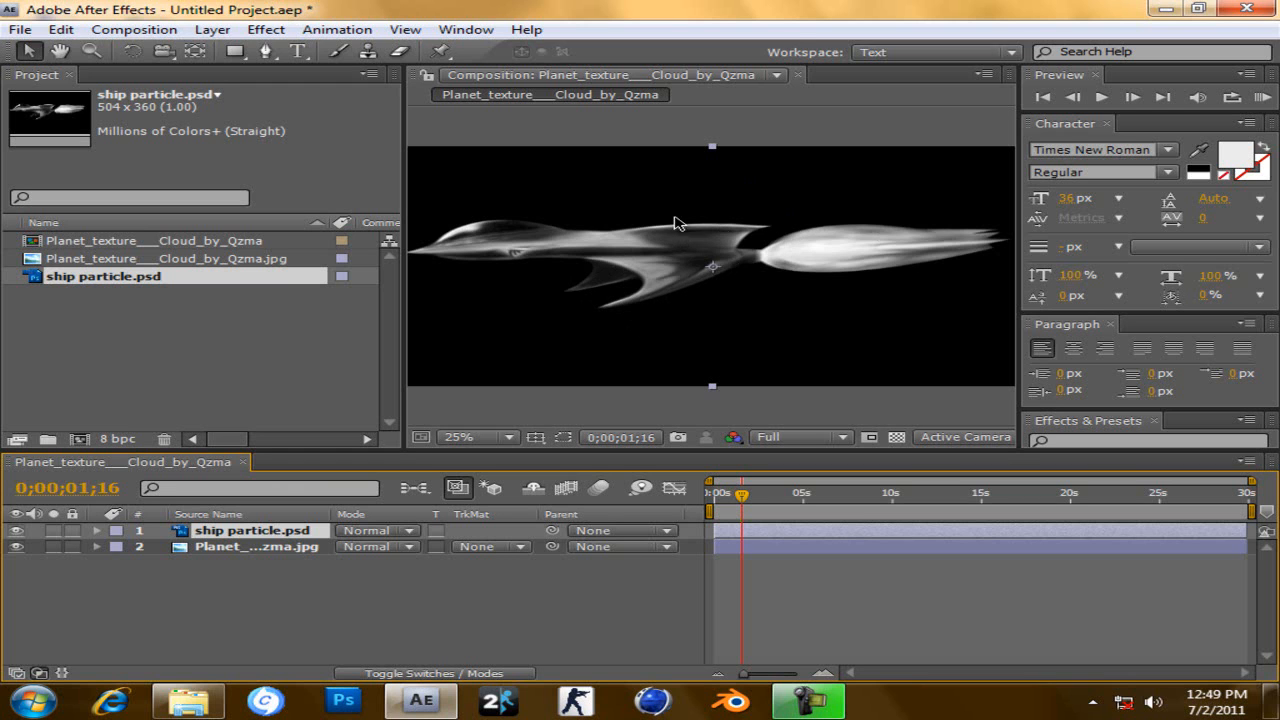
pyautogui.click(191, 564)
pyautogui.click(193, 533)
pyautogui.press('Delete')
pyautogui.click(143, 276)
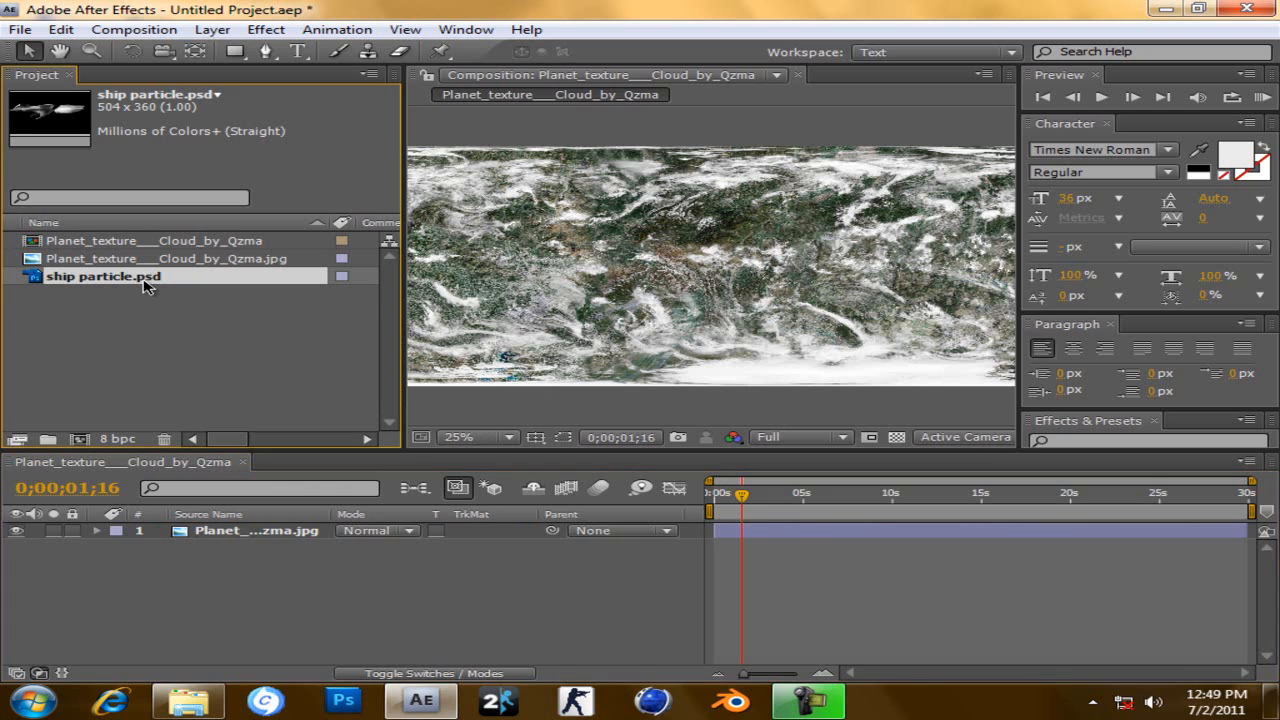
pyautogui.press('Delete')
# - Import ship particle.psd from the tut folder with the import kind Composition and Editable Layer Styles
pyautogui.doubleClick(165, 321)
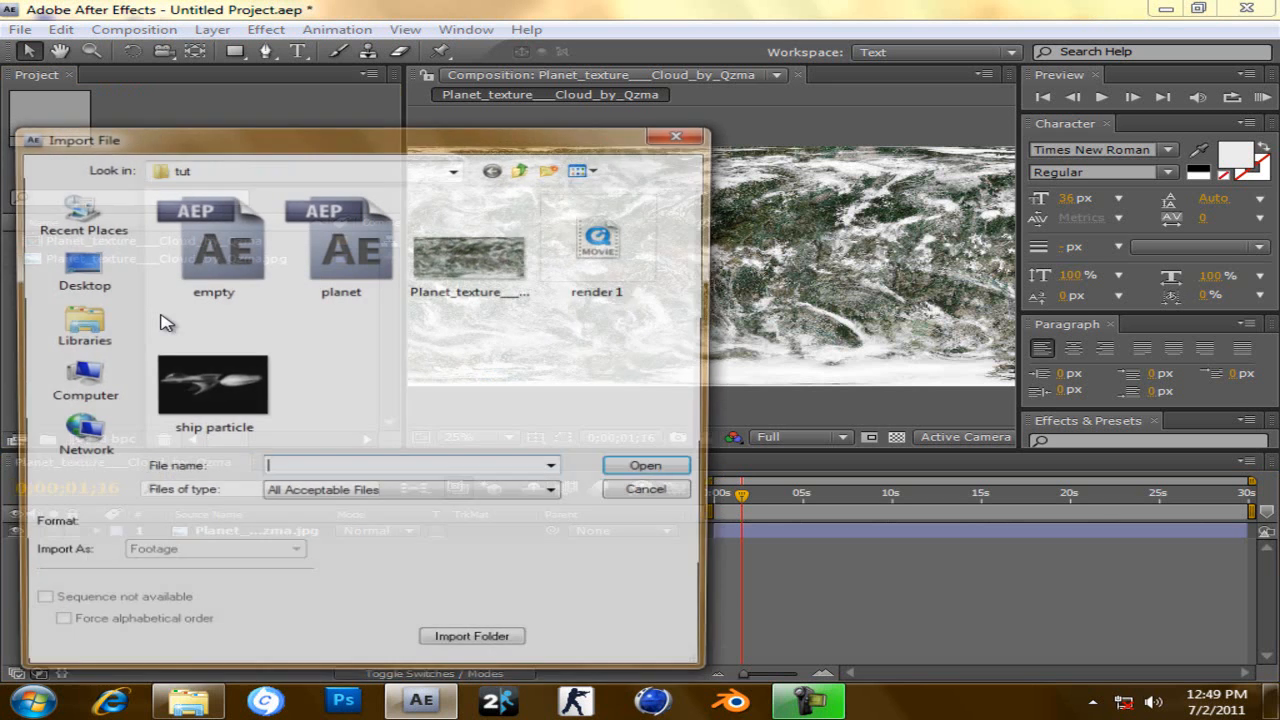
pyautogui.click(268, 428)
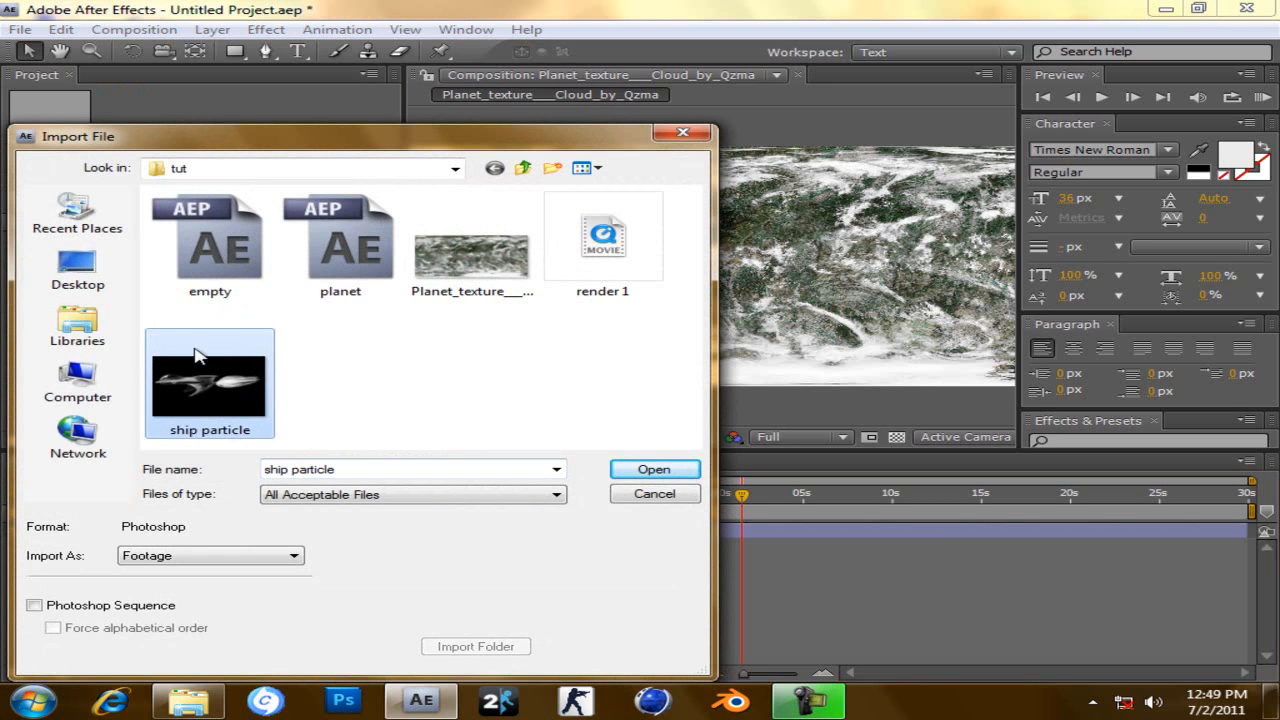
pyautogui.click(648, 470)
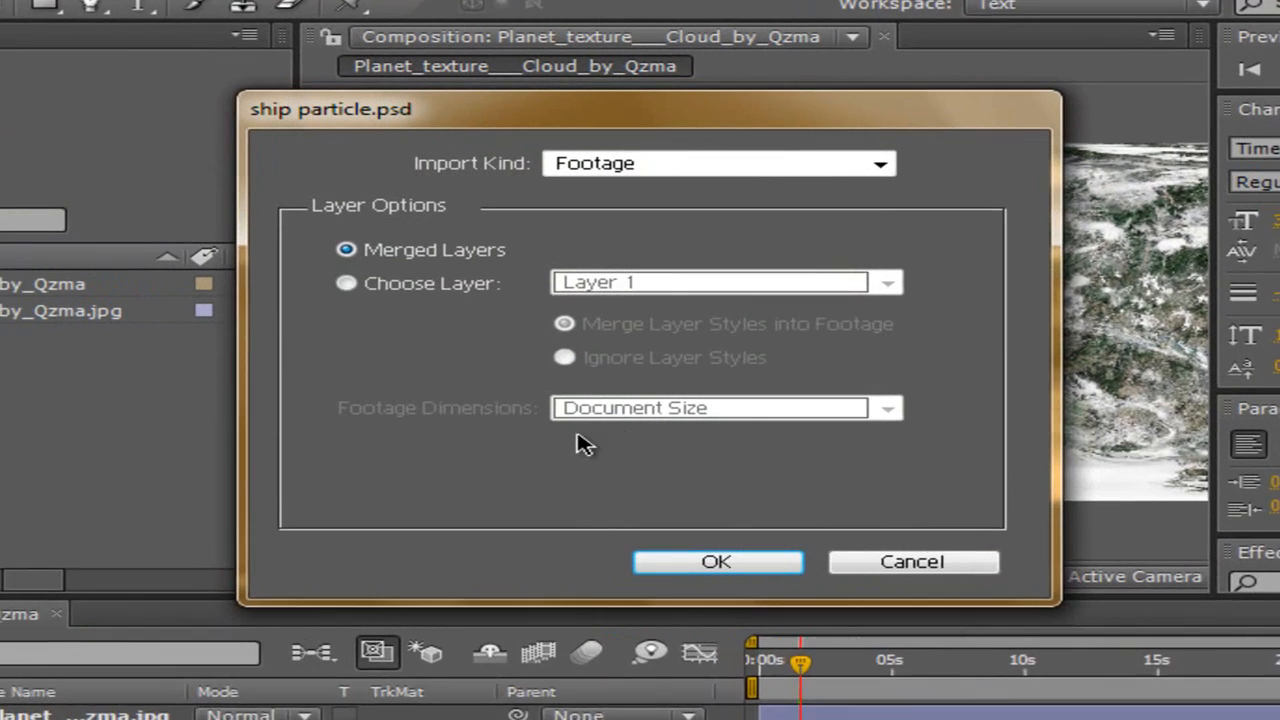
pyautogui.click(620, 164)
pyautogui.click(630, 209)
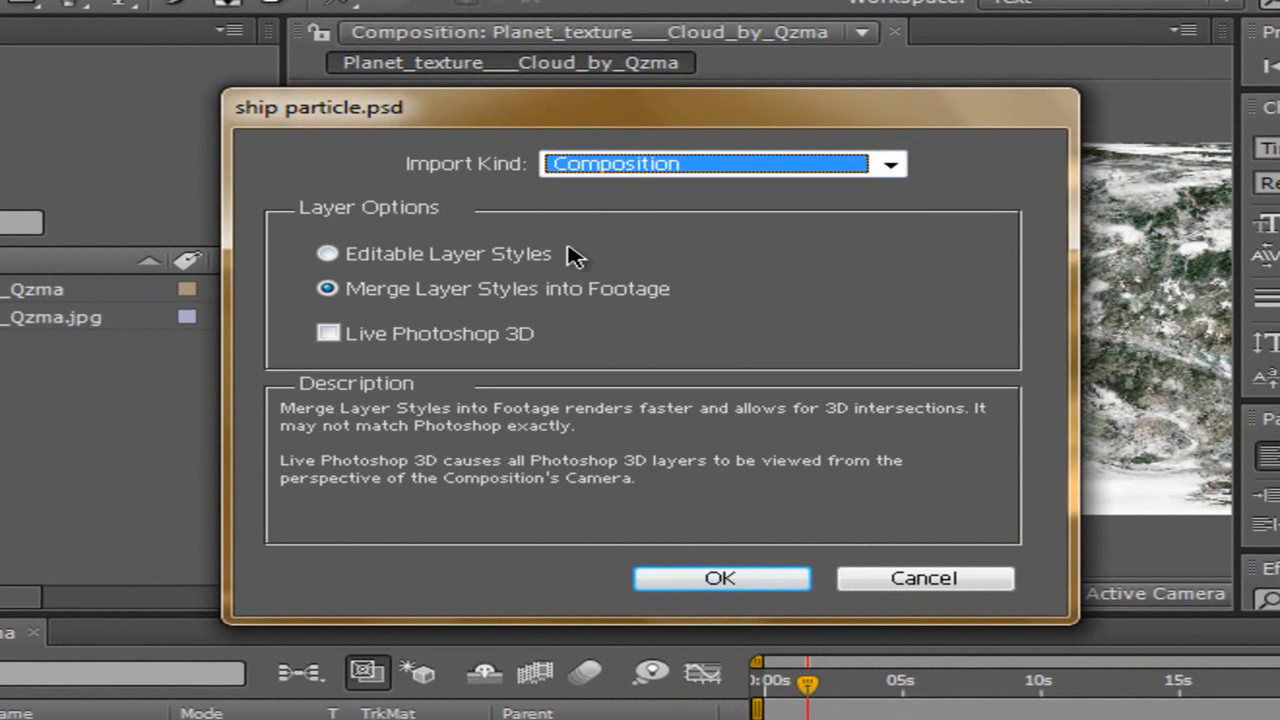
pyautogui.click(432, 258)
pyautogui.click(724, 580)
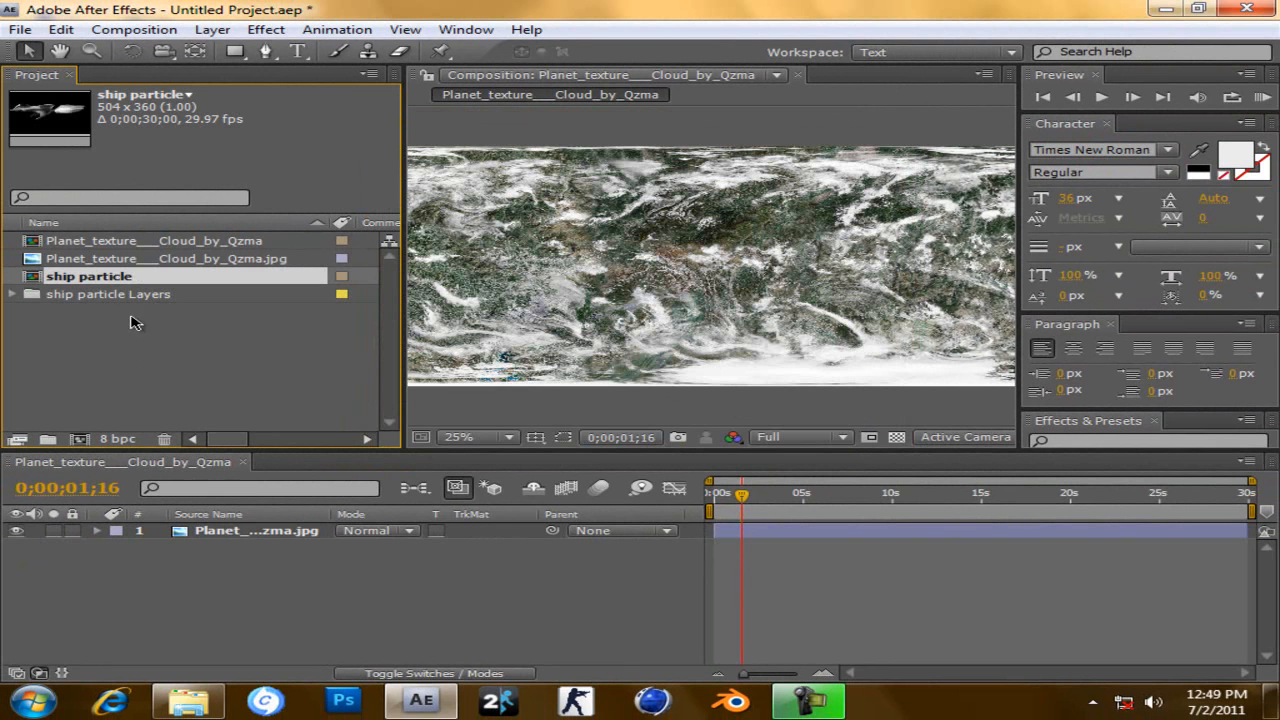
# - Add the ship particle composition to the Planet_texture___Cloud_by_Qzma composition and enlarge it from its corner
pyautogui.moveTo(100, 278); pyautogui.dragTo(238, 532)
pyautogui.moveTo(789, 309); pyautogui.dragTo(1024, 396)
# - Open the ship particle composition and examine its two layers, toggling Layer 2's visibility off and on
pyautogui.doubleClick(90, 277)
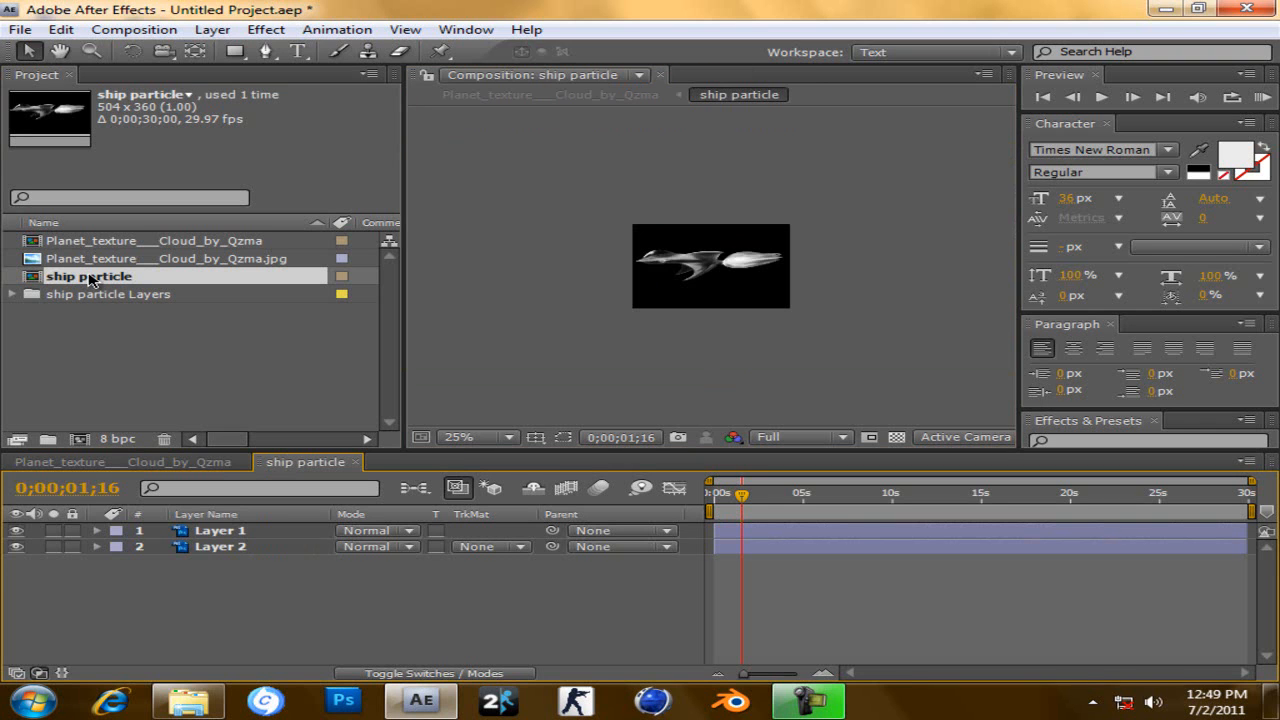
pyautogui.click(212, 532)
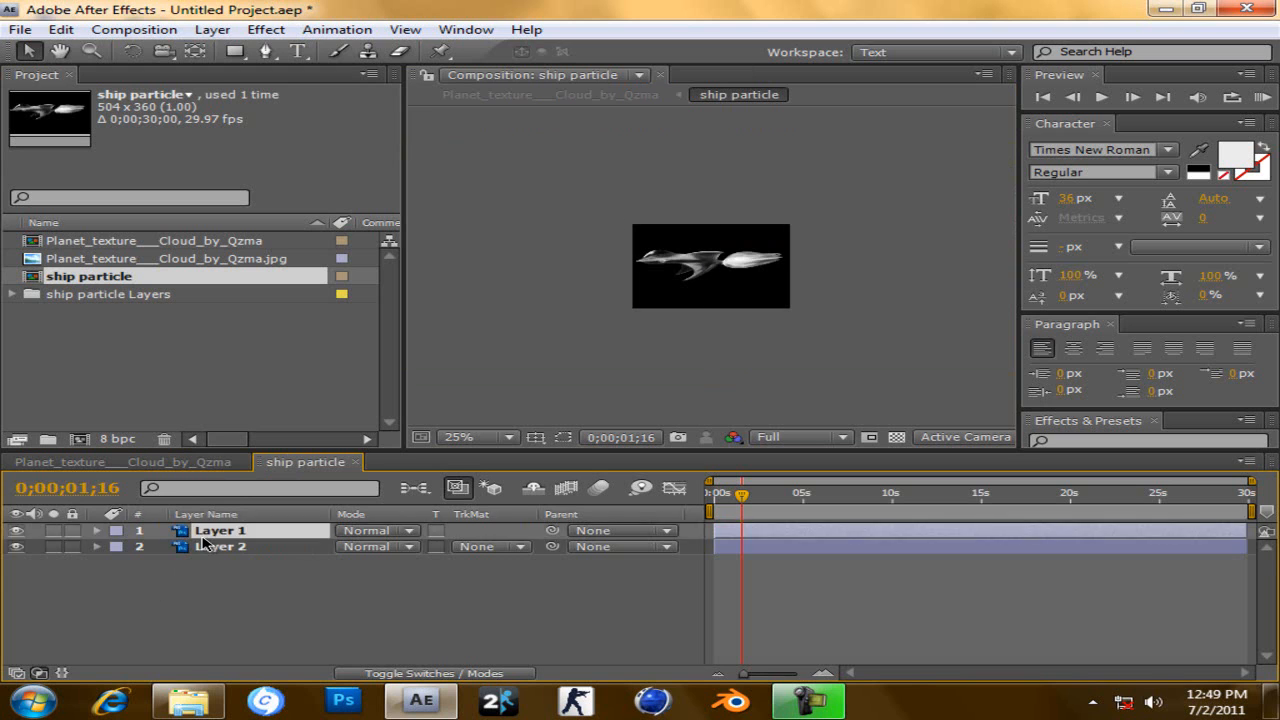
pyautogui.click(15, 546)
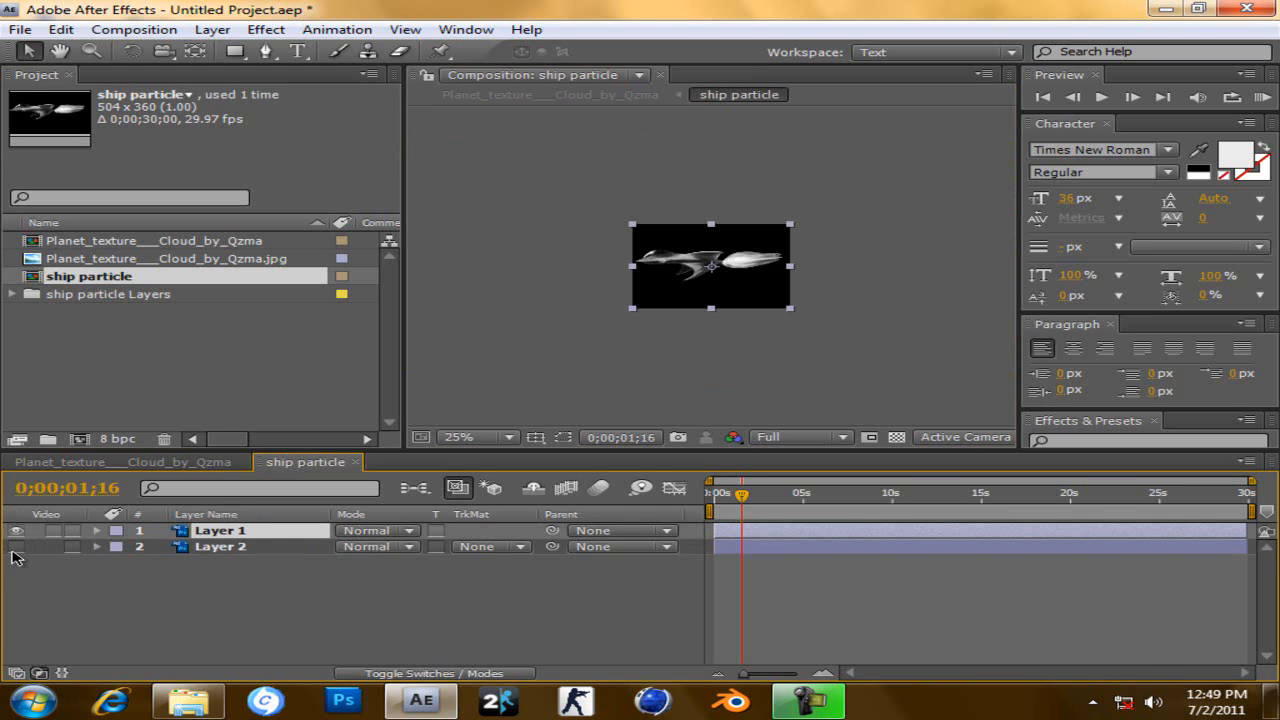
pyautogui.click(15, 546)
pyautogui.click(186, 551)
pyautogui.click(193, 573)
pyautogui.click(189, 536)
pyautogui.click(190, 552)
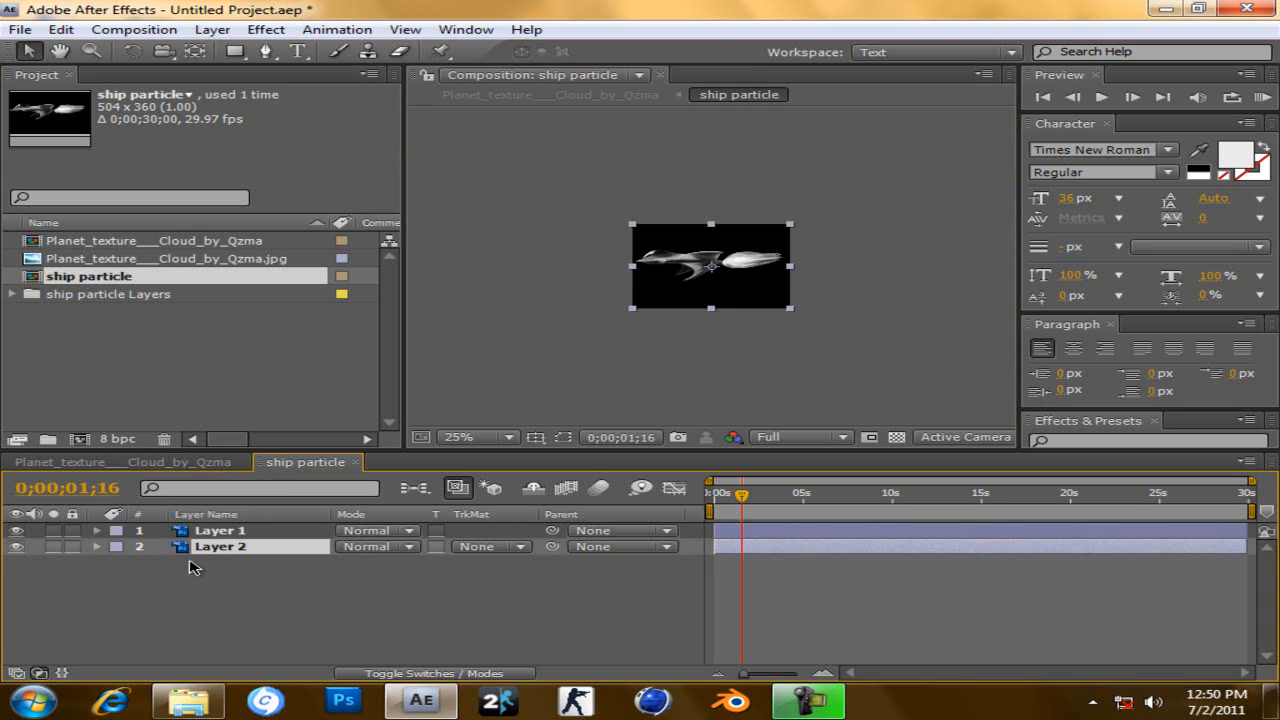
# - Delete Layer 2 from the ship particle composition and select Layer 1
pyautogui.click(197, 571)
pyautogui.click(192, 536)
pyautogui.click(200, 550)
pyautogui.press('Delete')
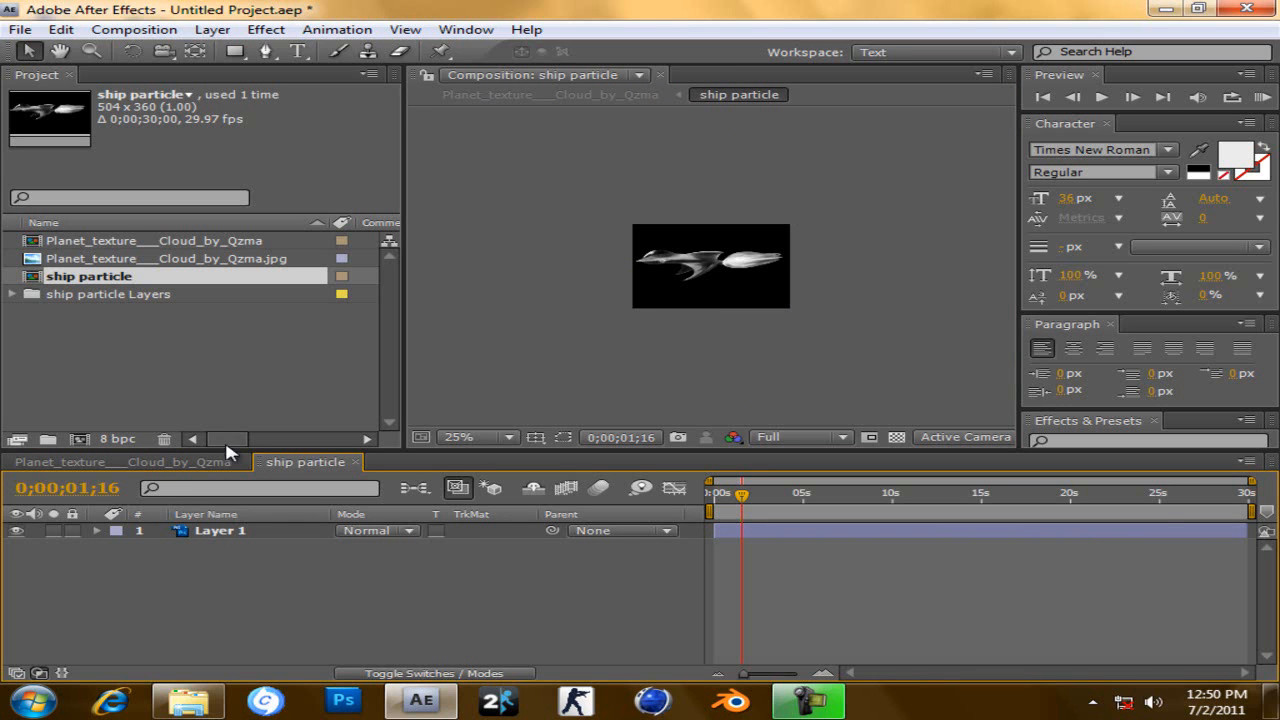
pyautogui.click(230, 532)
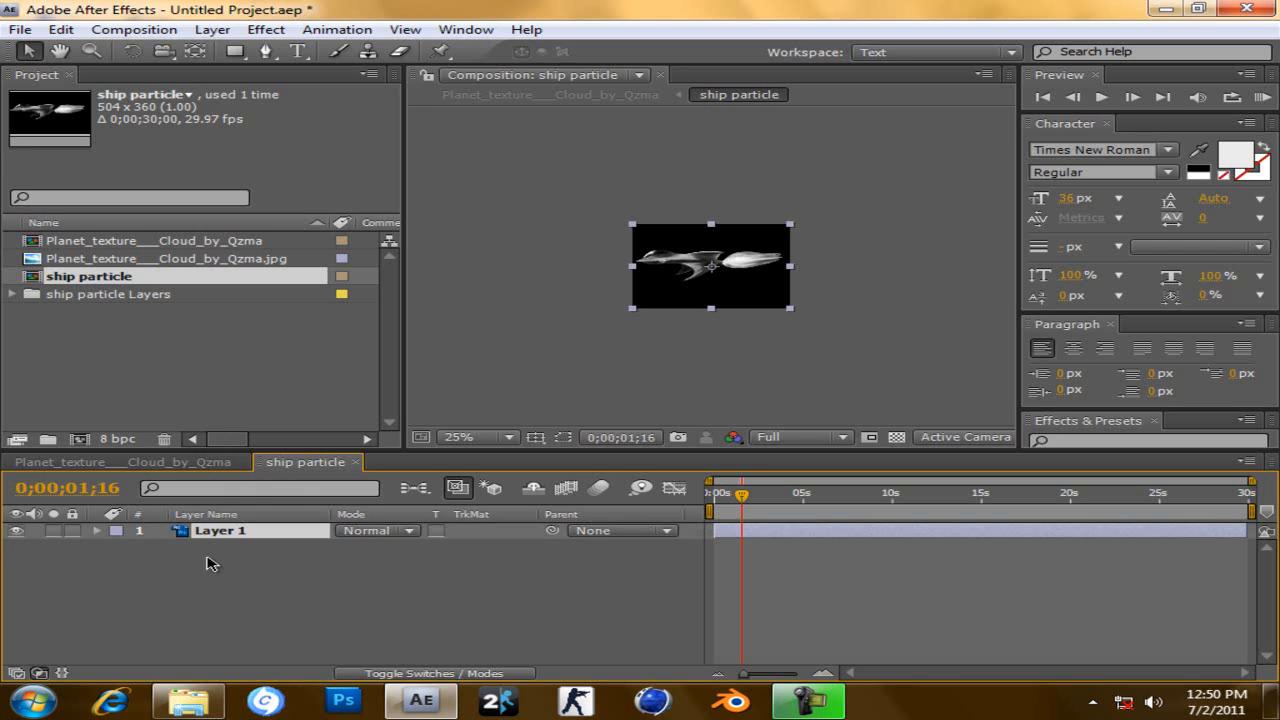
# - Return to the Planet_texture___Cloud_by_Qzma composition and shift the ship particle layer slightly to the right
pyautogui.click(209, 552)
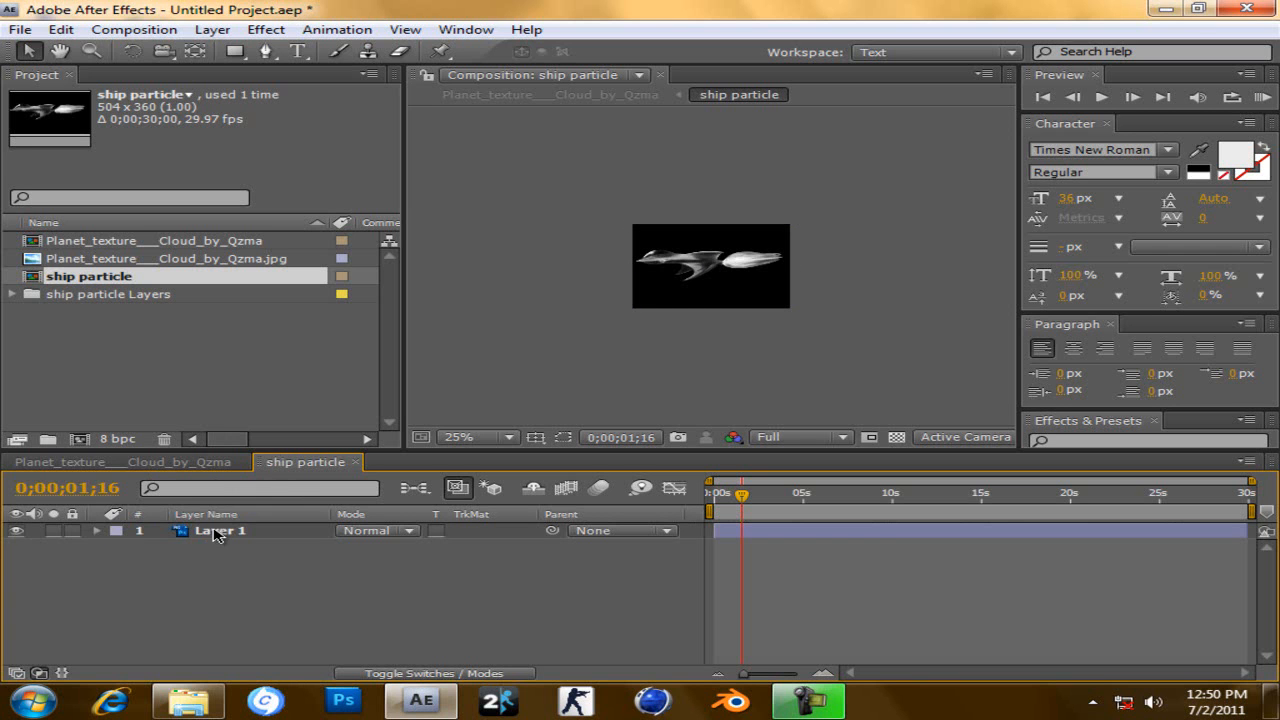
pyautogui.click(85, 463)
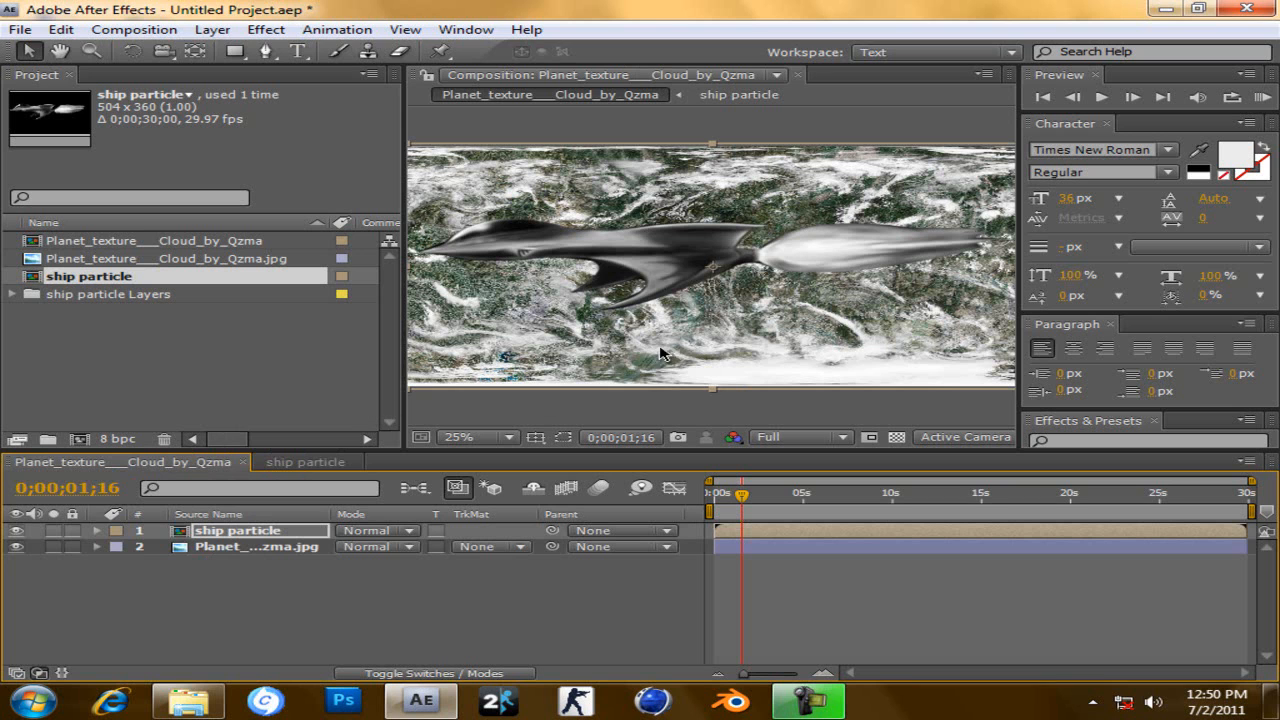
pyautogui.click(186, 532)
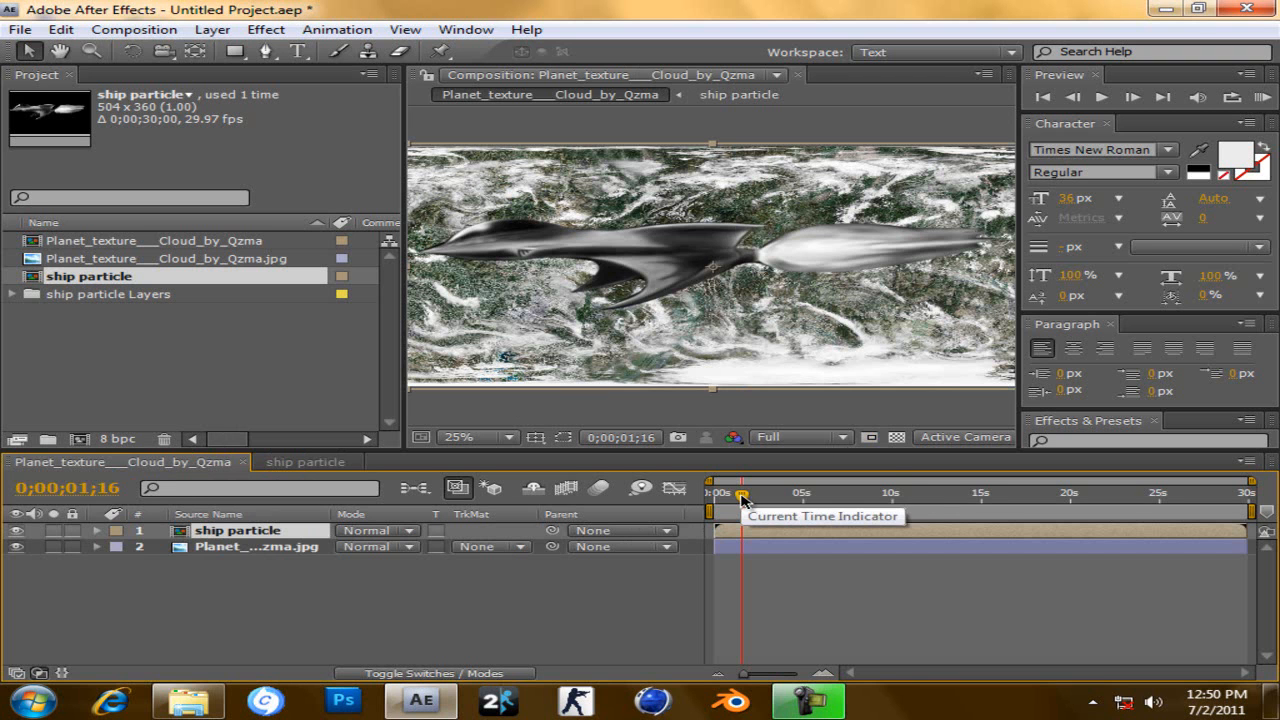
pyautogui.moveTo(610, 255); pyautogui.dragTo(665, 253)
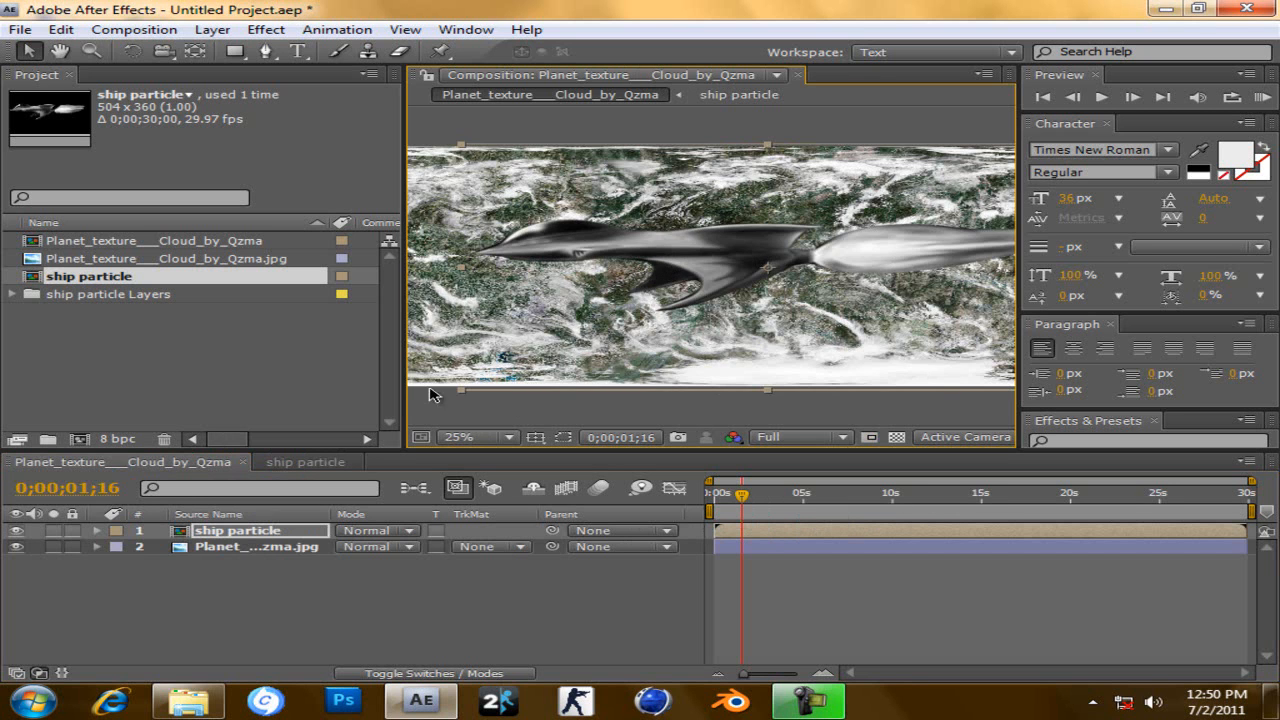
# - Delete the ship particle layer from the composition and remove the ship particle composition and ship particle Layers folder from the project
pyautogui.click(194, 533)
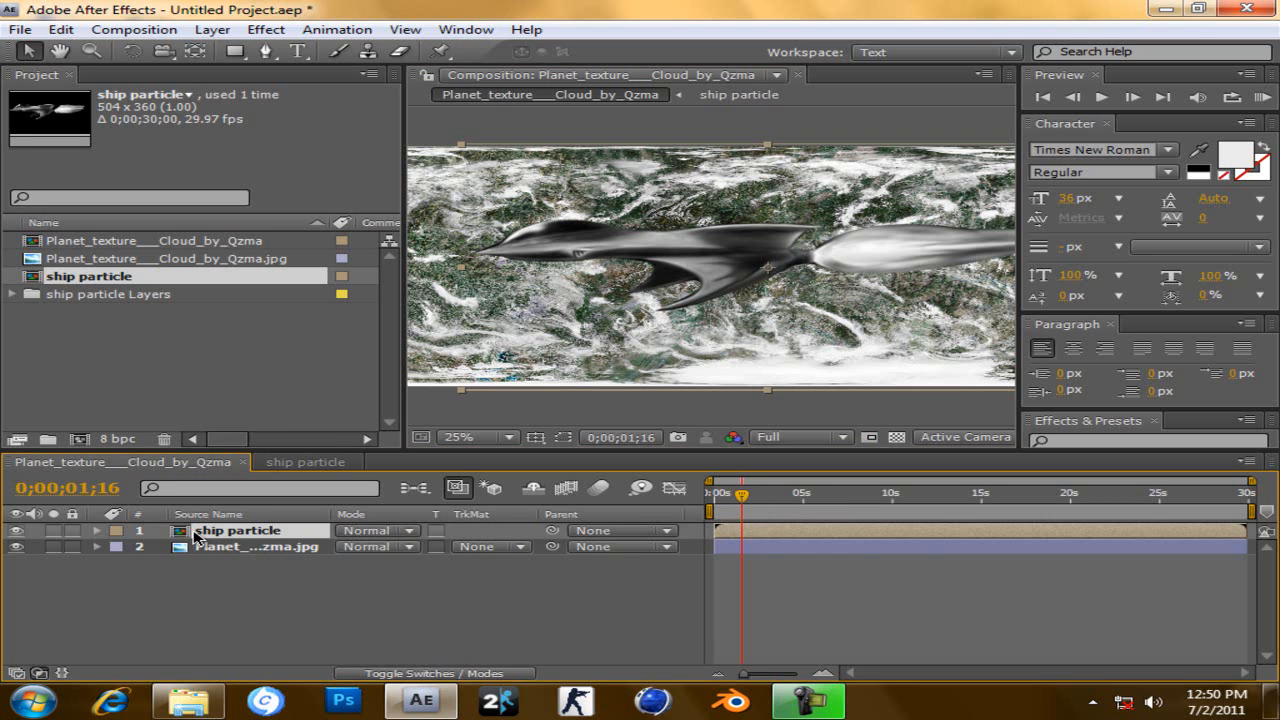
pyautogui.press('Delete')
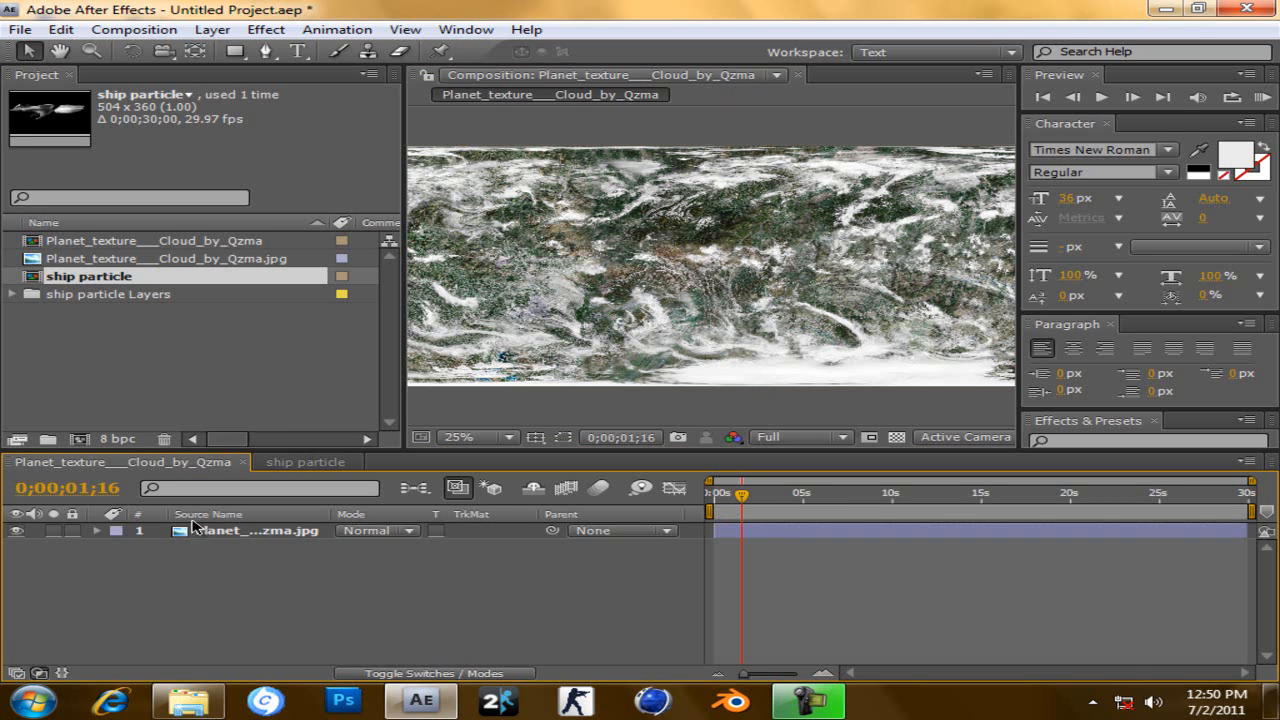
pyautogui.click(87, 297)
pyautogui.press('Delete')
pyautogui.click(762, 416)
pyautogui.click(121, 282)
pyautogui.press('Delete')
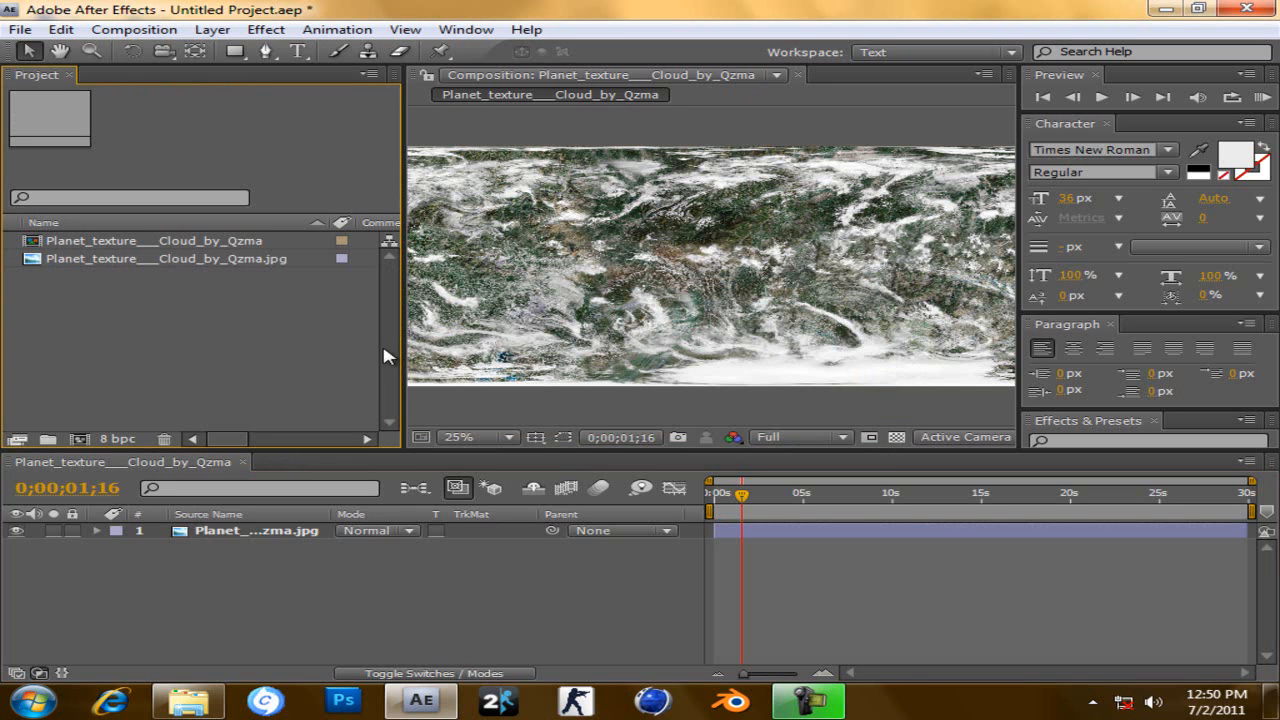
# - Import render 1.mov from the tut folder as footage, interpreting its alpha channel as Ignore
pyautogui.doubleClick(247, 338)
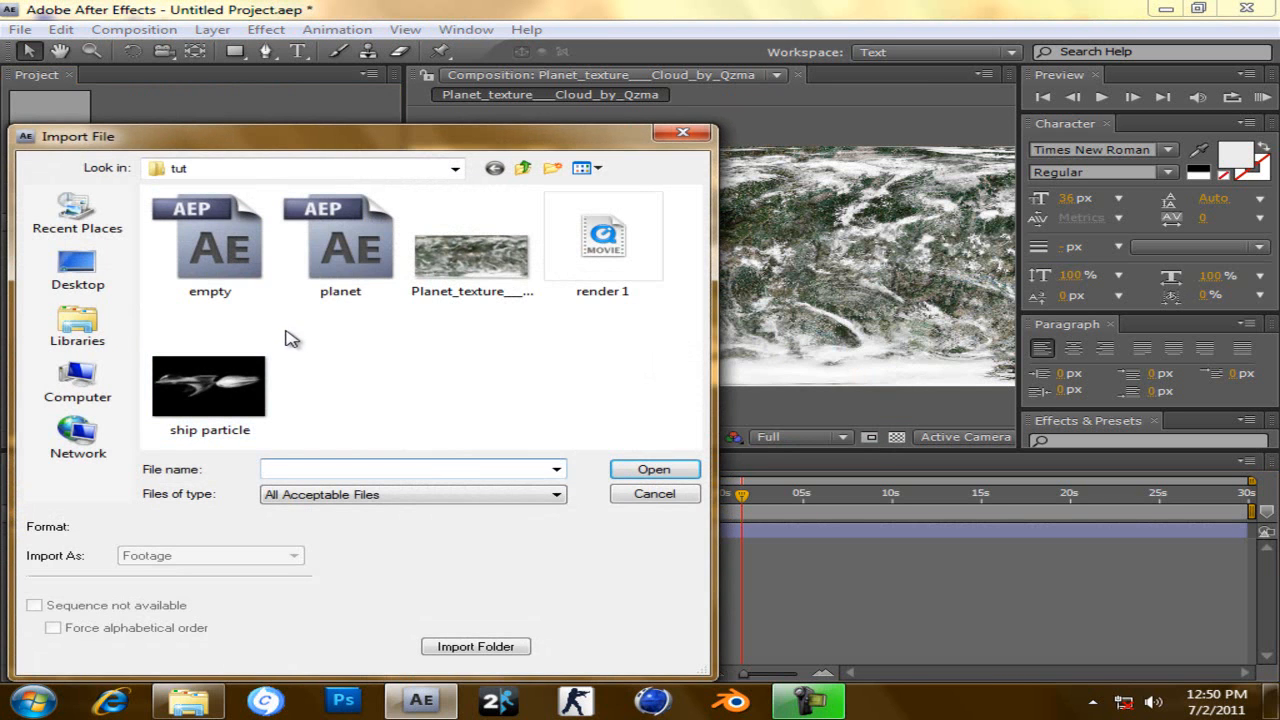
pyautogui.click(600, 240)
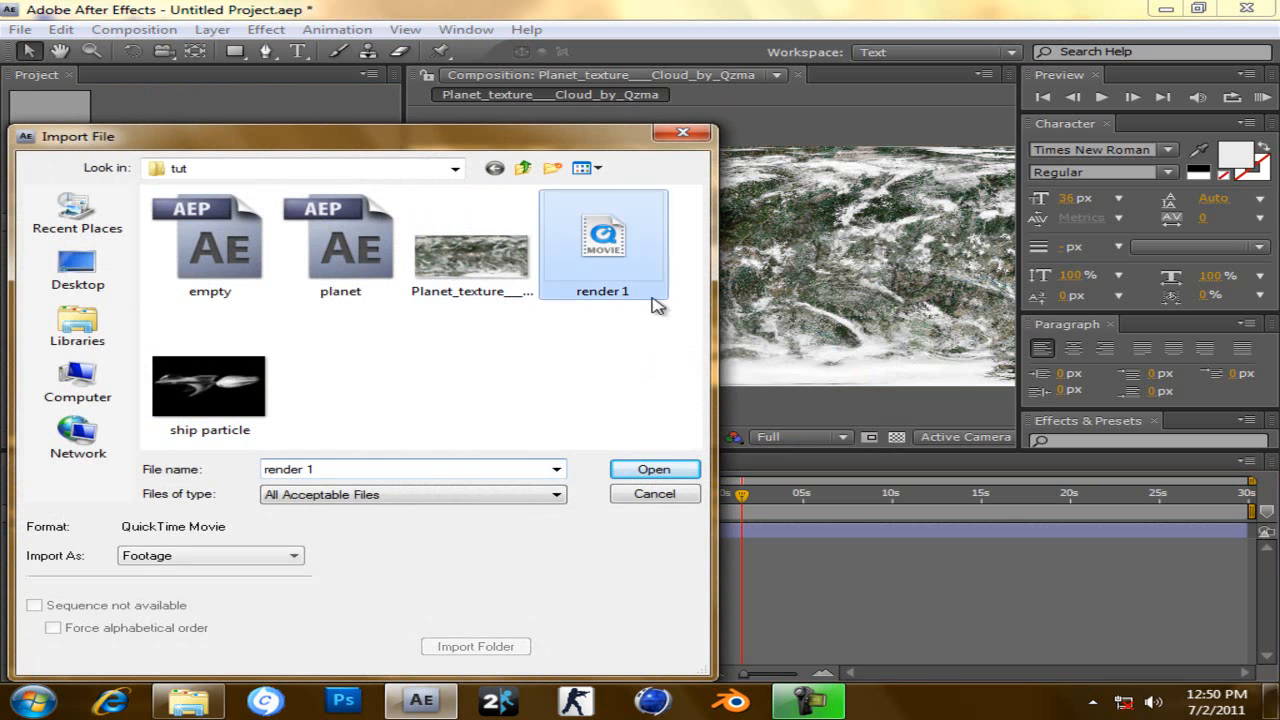
pyautogui.click(665, 471)
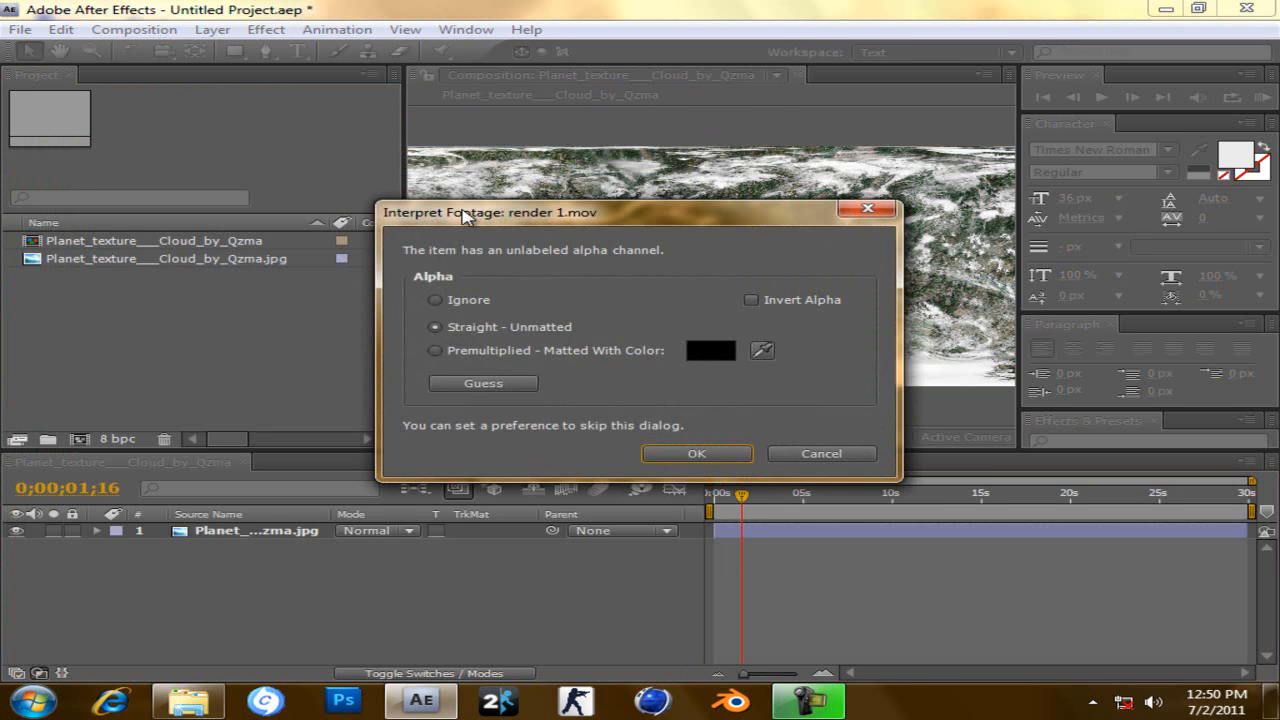
pyautogui.moveTo(465, 213); pyautogui.dragTo(370, 122)
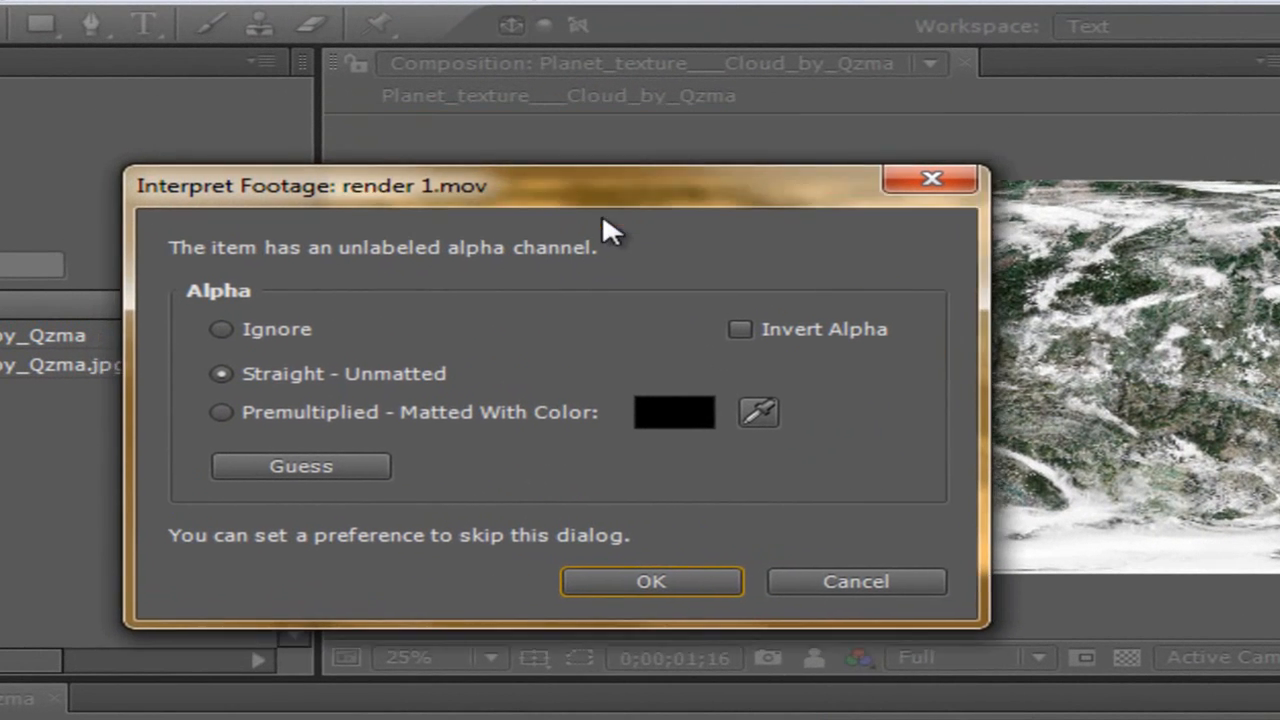
pyautogui.moveTo(608, 193); pyautogui.dragTo(577, 156)
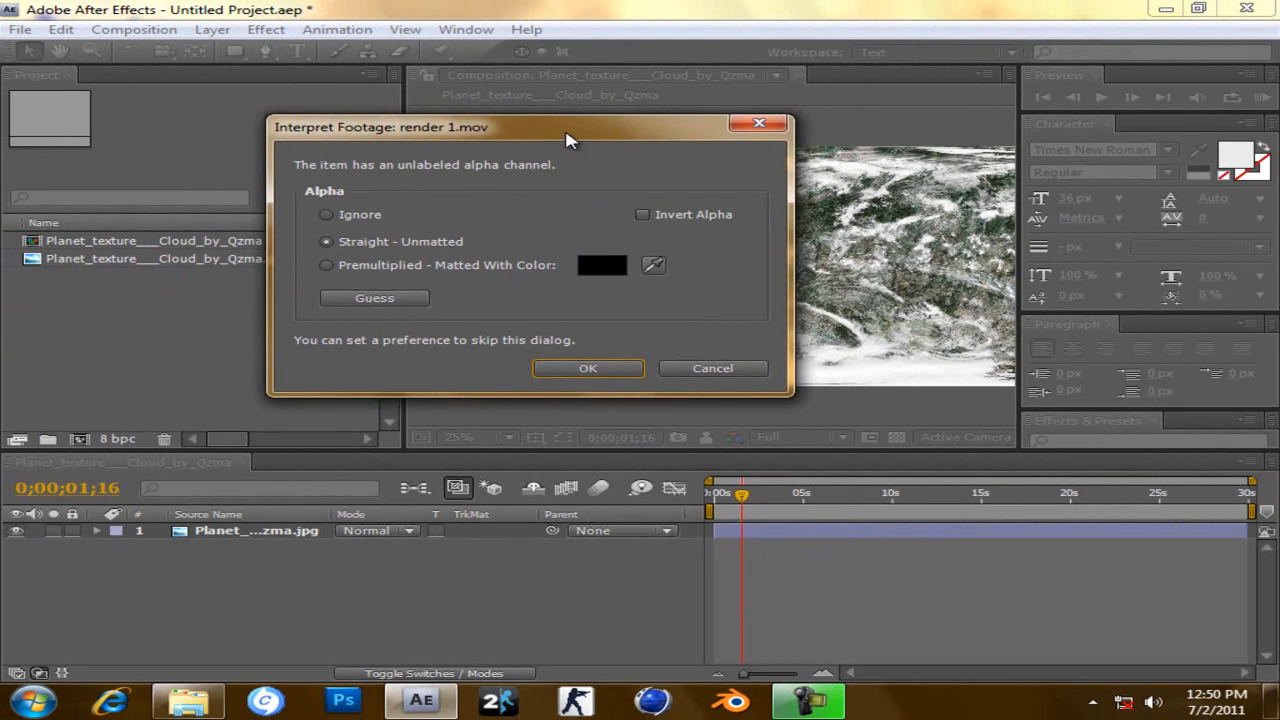
pyautogui.moveTo(566, 140); pyautogui.dragTo(591, 160)
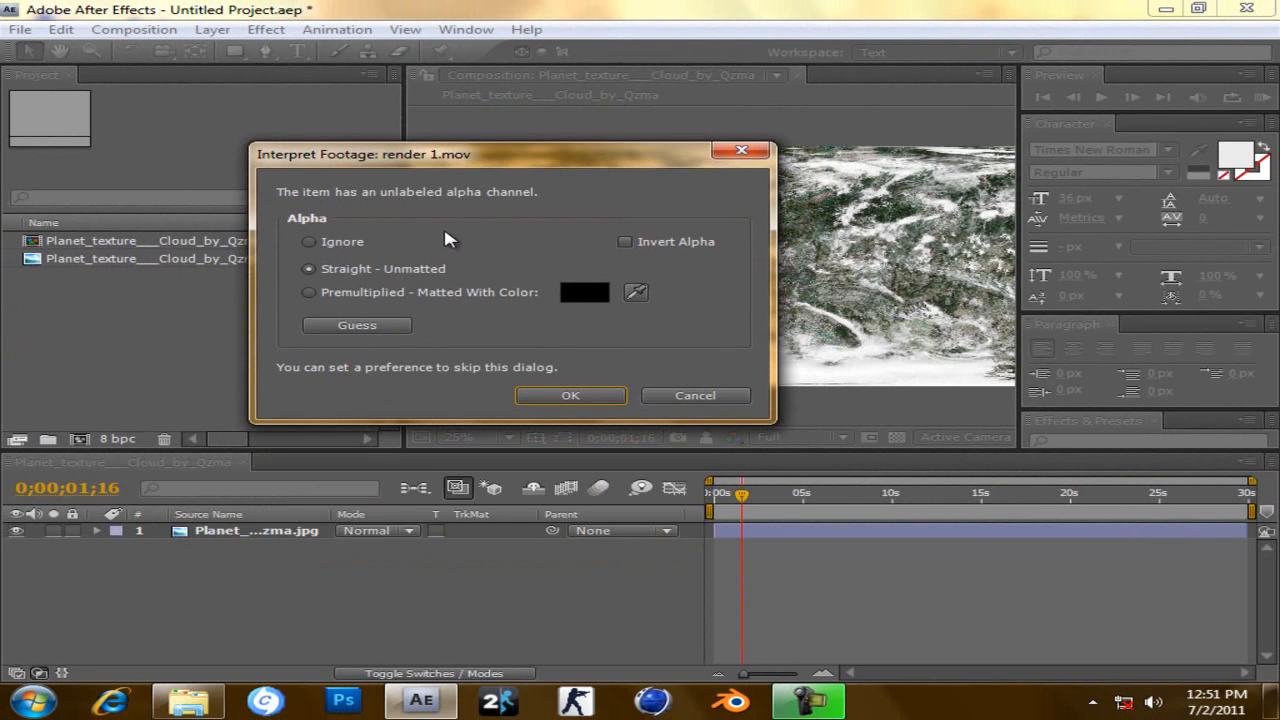
pyautogui.moveTo(469, 152); pyautogui.dragTo(457, 137)
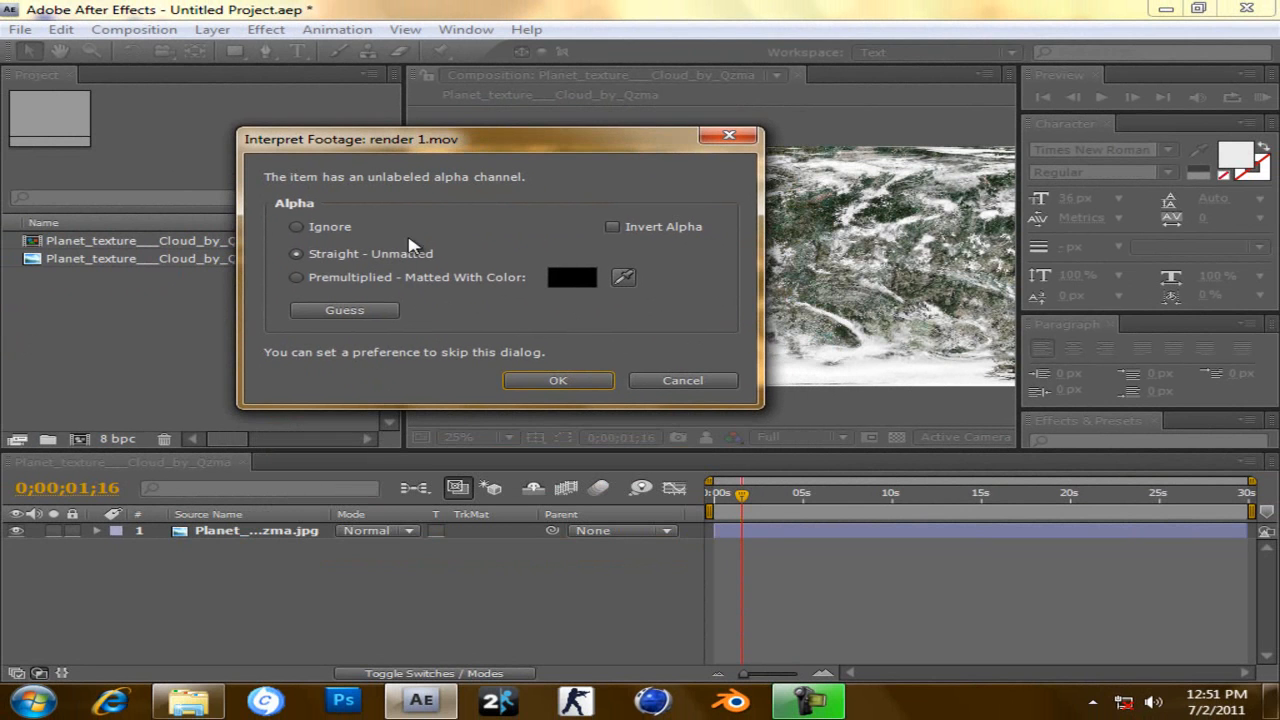
pyautogui.click(546, 382)
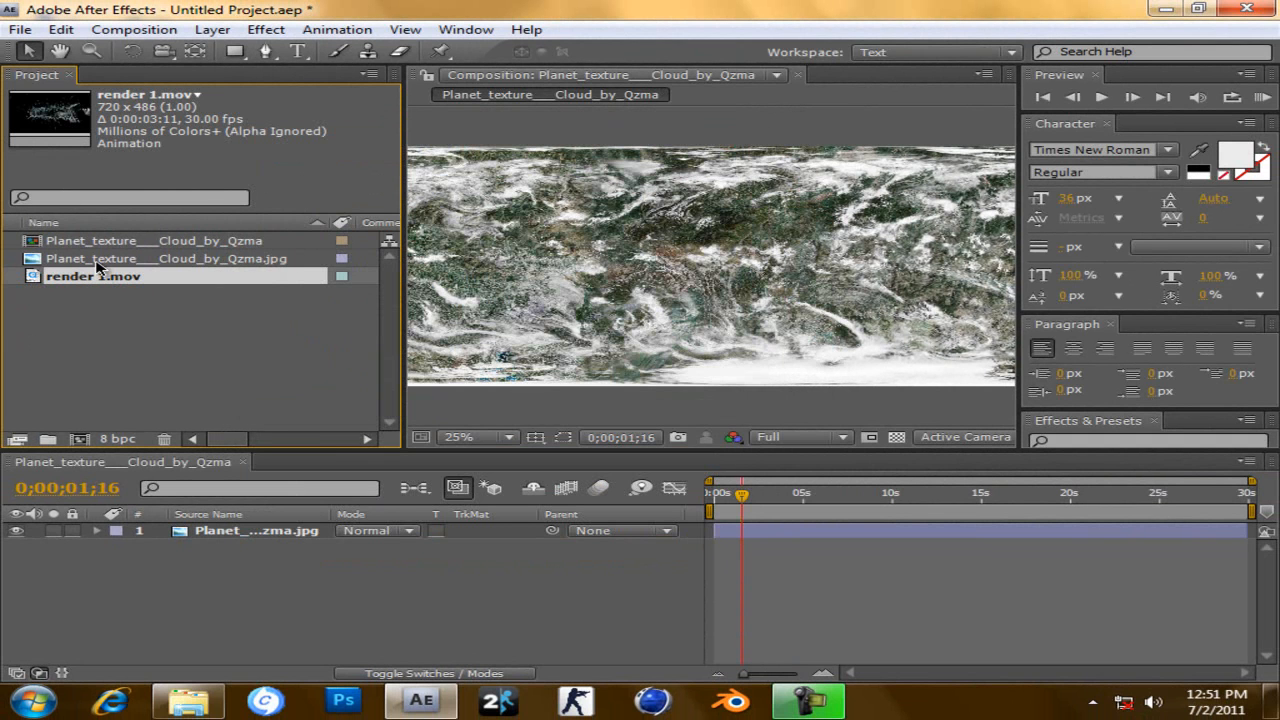
# - Preview render 1.mov enlarged over the planet image at 0;00;01;08 and delete its layer from the composition
pyautogui.moveTo(104, 280); pyautogui.dragTo(238, 531)
pyautogui.moveTo(826, 327); pyautogui.dragTo(1040, 397)
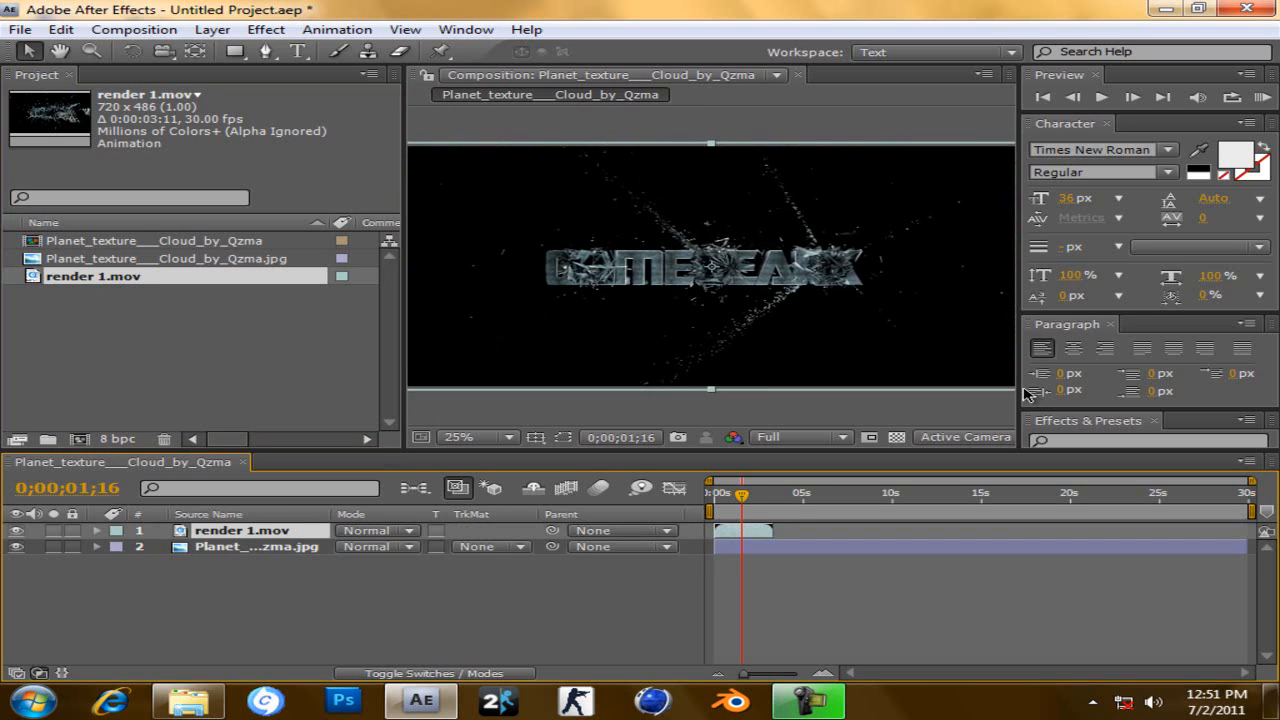
pyautogui.moveTo(741, 494)
pyautogui.mouseDown()
pyautogui.moveTo(765, 500)
pyautogui.moveTo(702, 494)
pyautogui.moveTo(756, 495)
pyautogui.moveTo(705, 502)
pyautogui.moveTo(755, 496)
pyautogui.moveTo(723, 500)
pyautogui.moveTo(737, 496)
pyautogui.mouseUp()
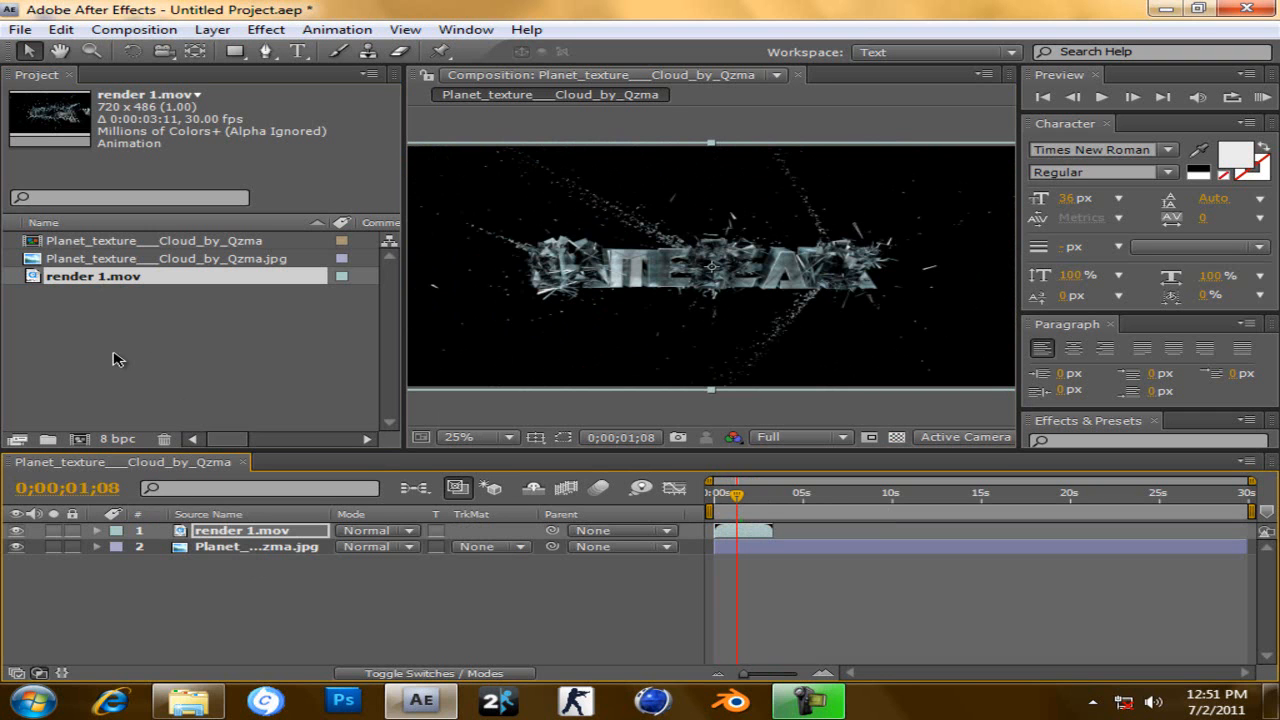
pyautogui.click(183, 533)
pyautogui.press('Delete')
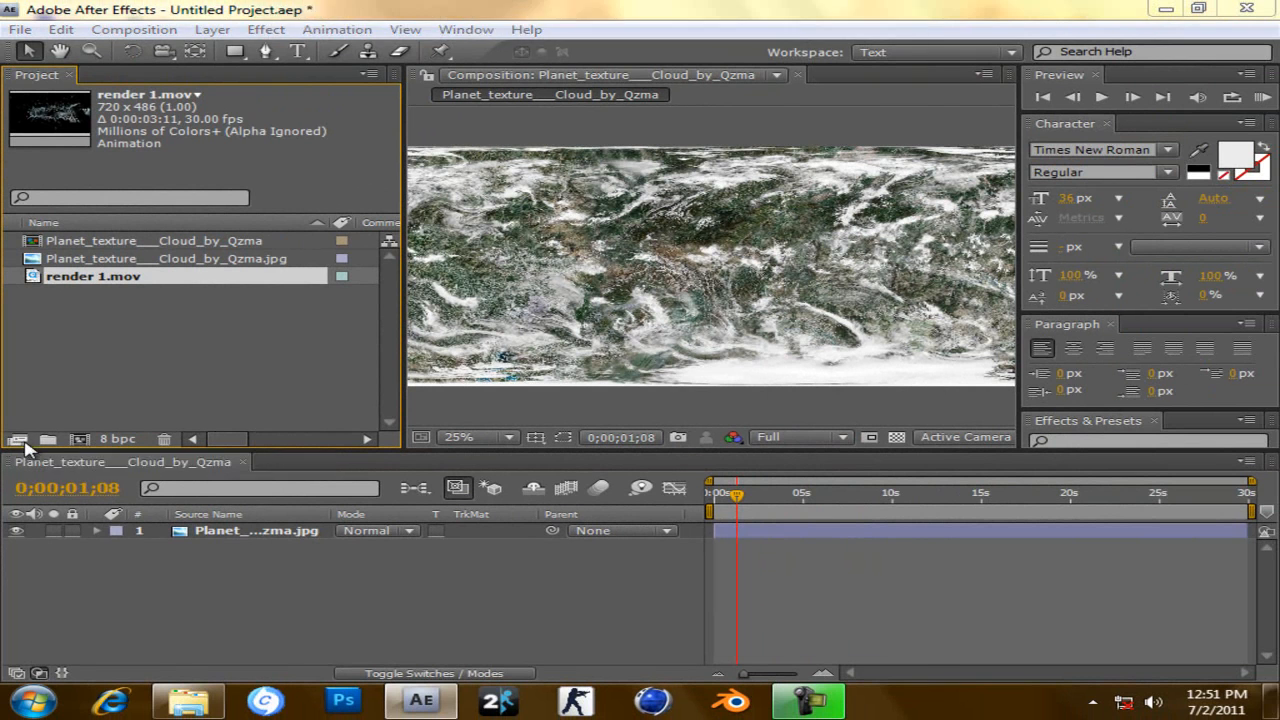
# - Reinterpret the render 1.mov footage with its alpha set to Straight - Unmatted
pyautogui.click(19, 440)
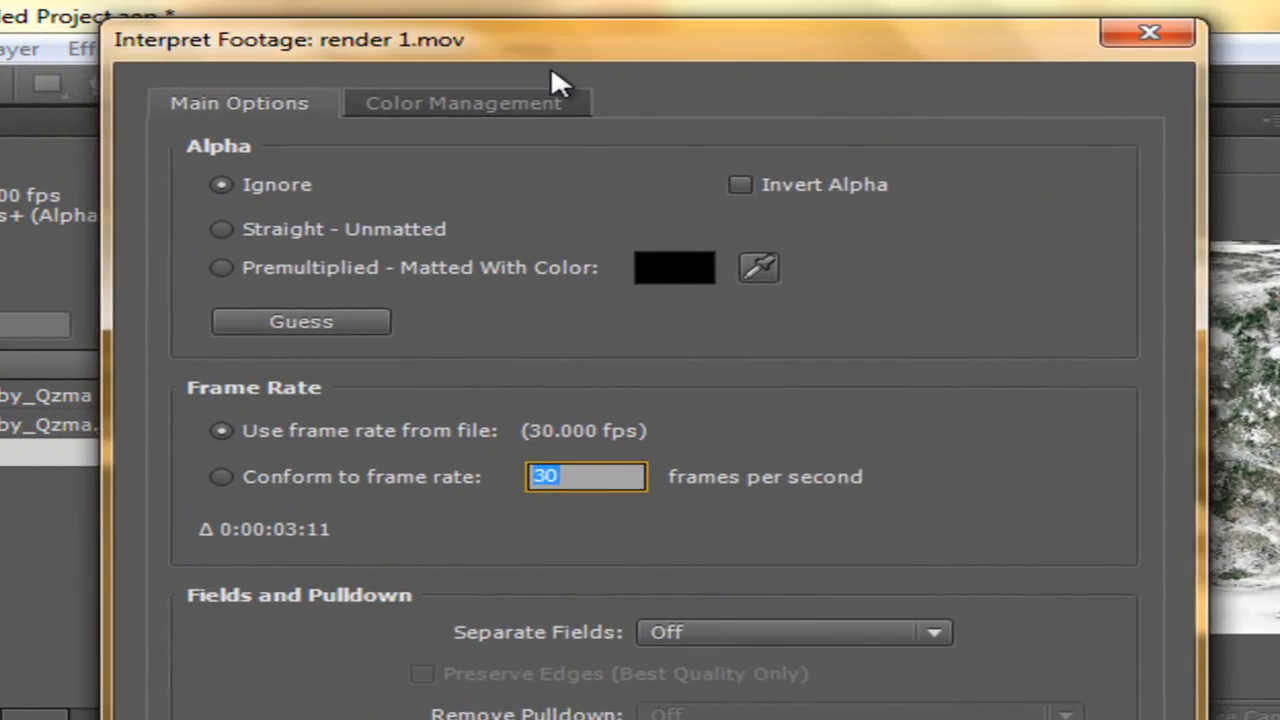
pyautogui.moveTo(550, 58); pyautogui.dragTo(642, 141)
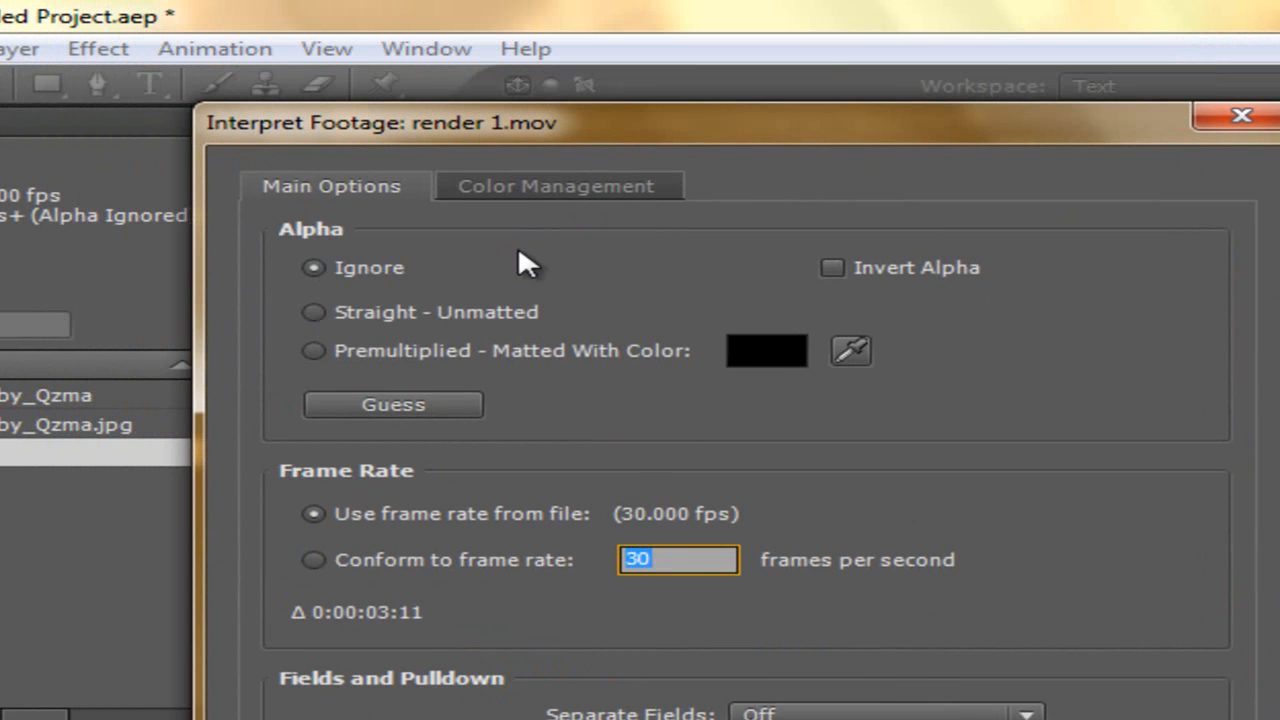
pyautogui.click(535, 312)
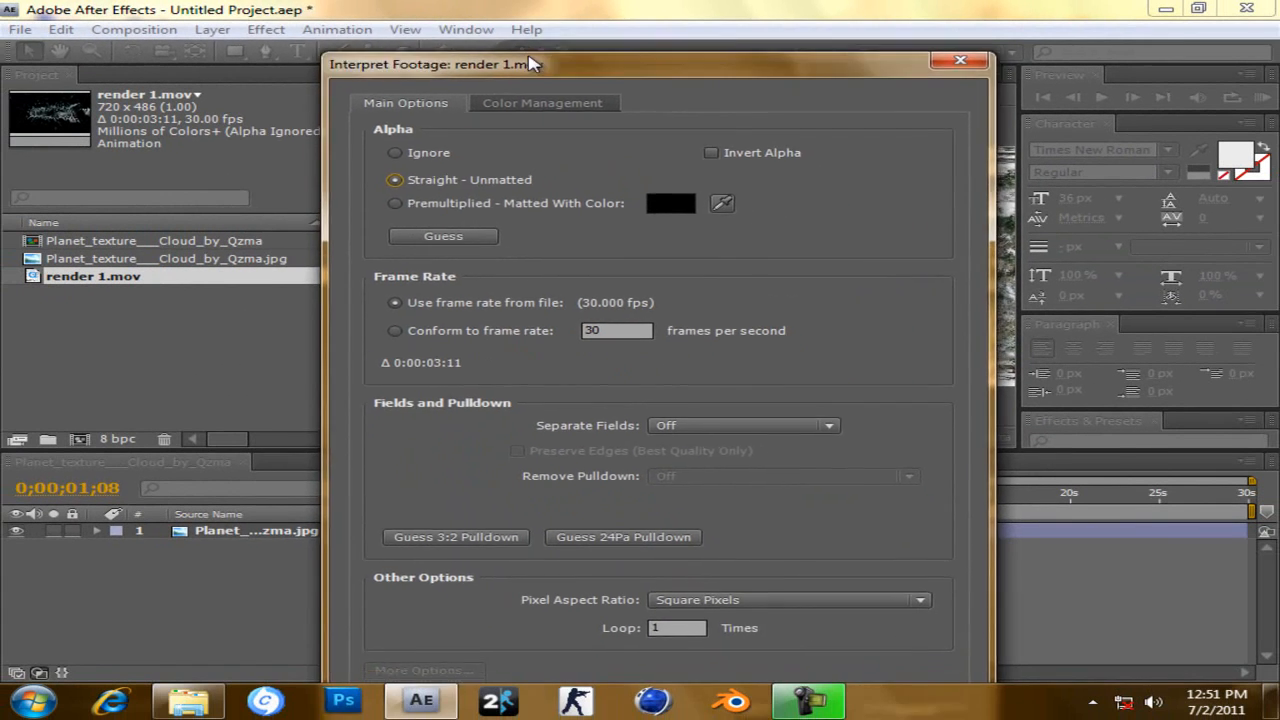
pyautogui.moveTo(570, 122); pyautogui.dragTo(422, 16)
pyautogui.click(679, 652)
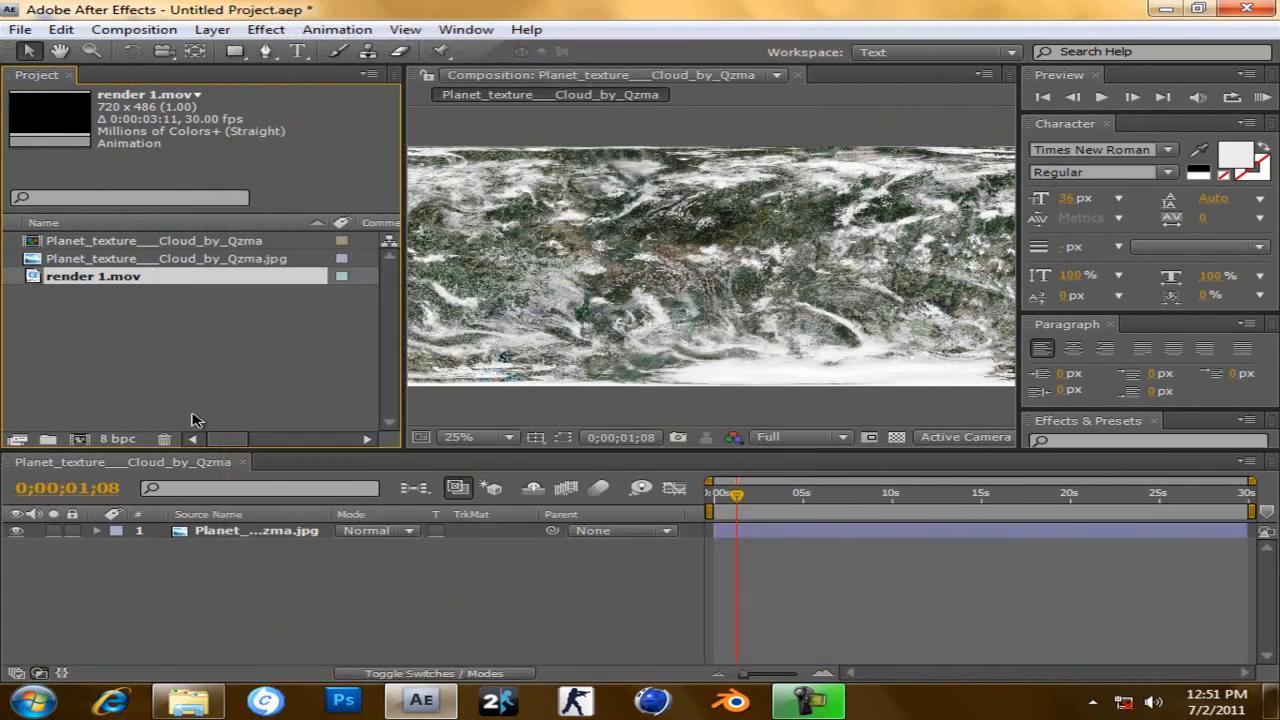
# - Add render 1.mov above the planet image, enlarge it to nearly fill the frame, and move the current time to 0;00;02;09
pyautogui.moveTo(92, 280); pyautogui.dragTo(243, 540)
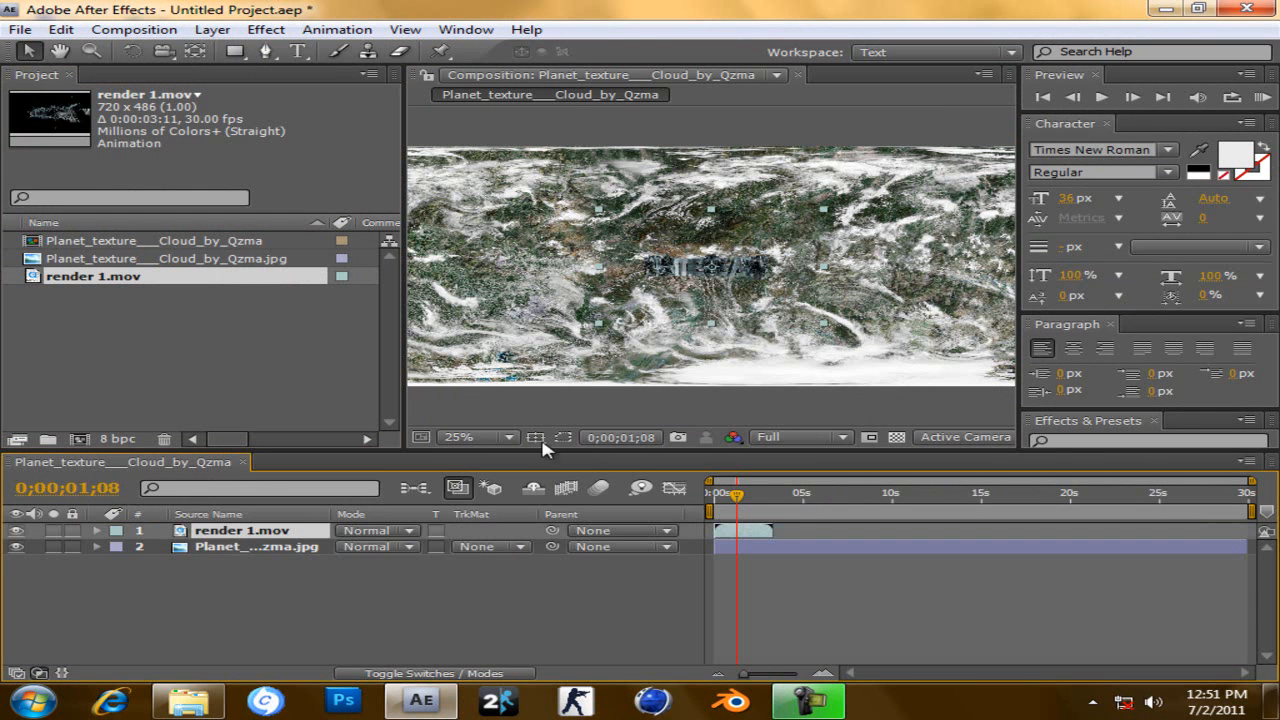
pyautogui.moveTo(822, 330); pyautogui.dragTo(1019, 388)
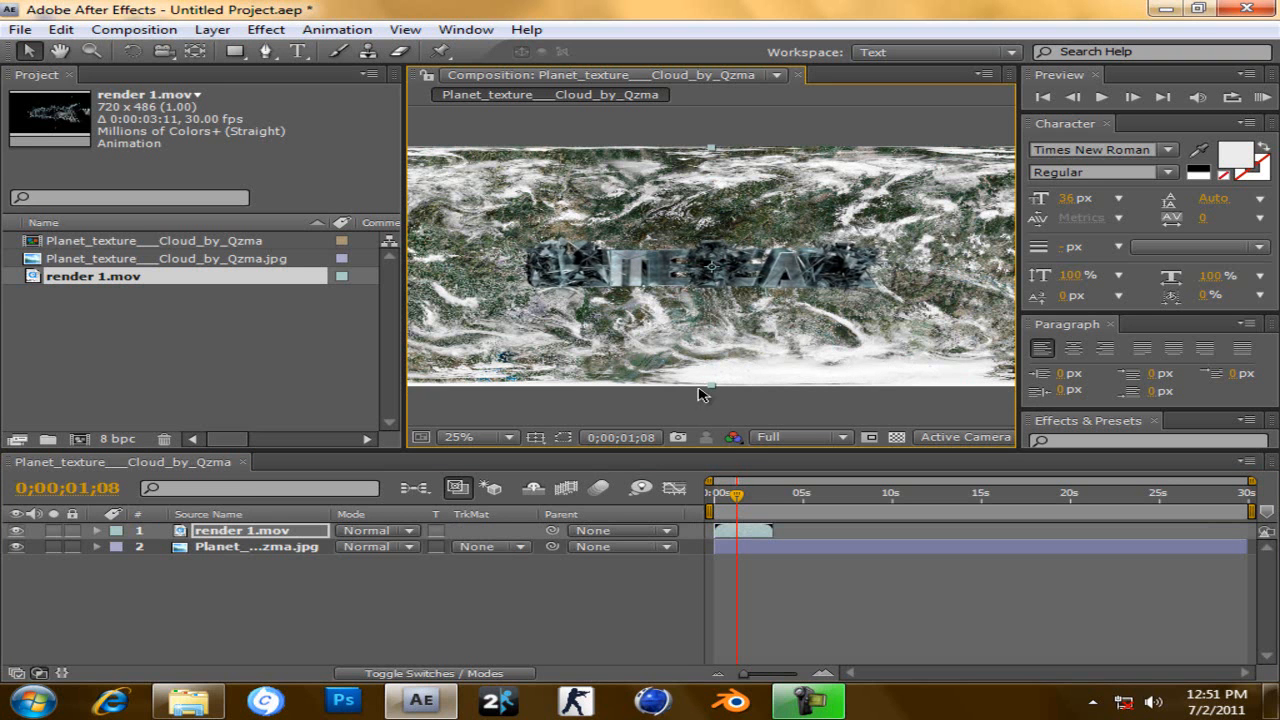
pyautogui.moveTo(740, 497)
pyautogui.mouseDown()
pyautogui.moveTo(716, 497)
pyautogui.moveTo(758, 495)
pyautogui.moveTo(714, 495)
pyautogui.moveTo(756, 495)
pyautogui.mouseUp()
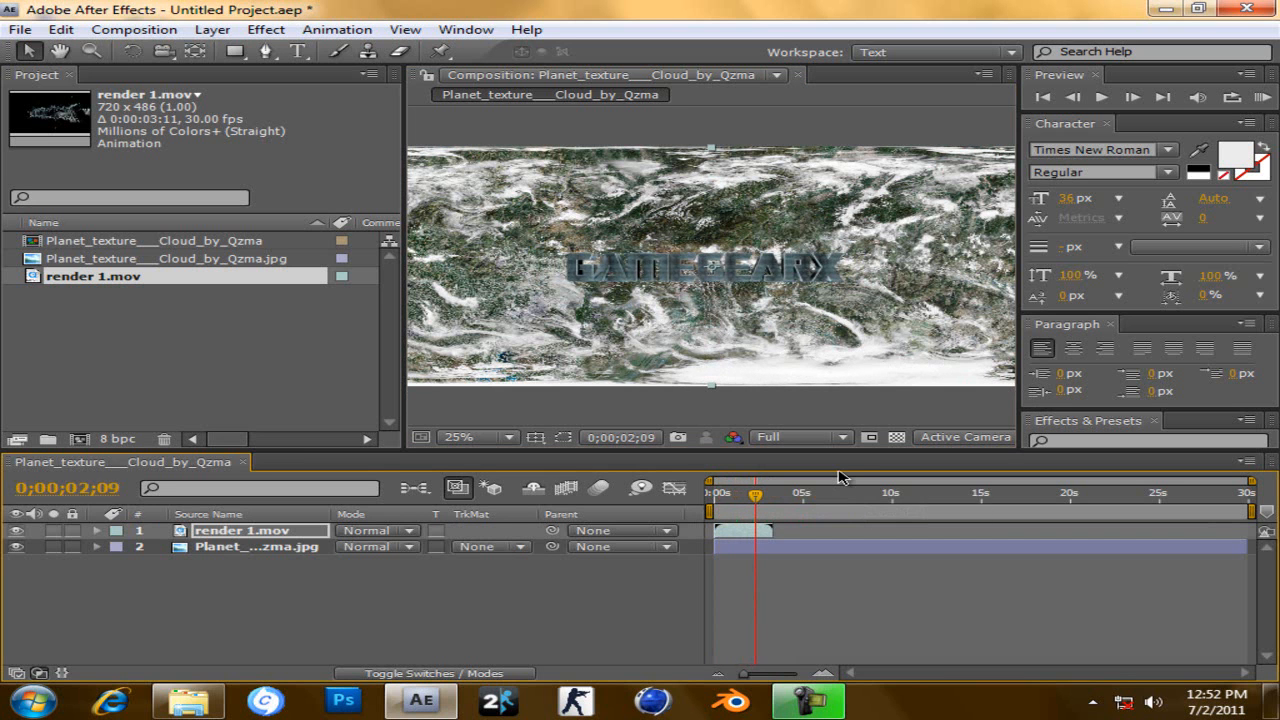